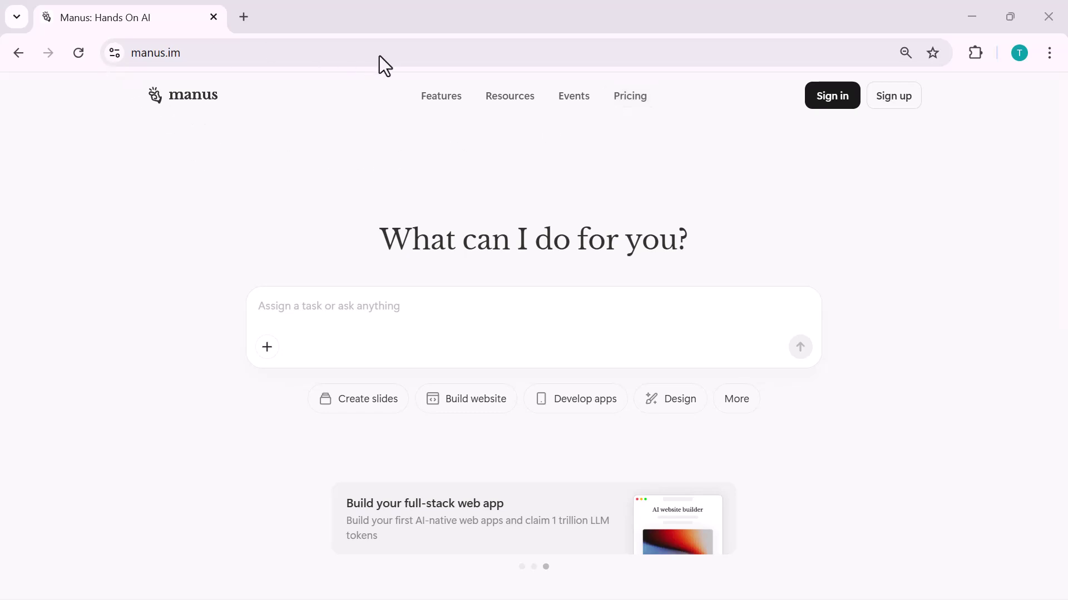
# Step: Scroll up and down through the manus.im landing page and its footer
pyautogui.scroll(3, 173, 110)
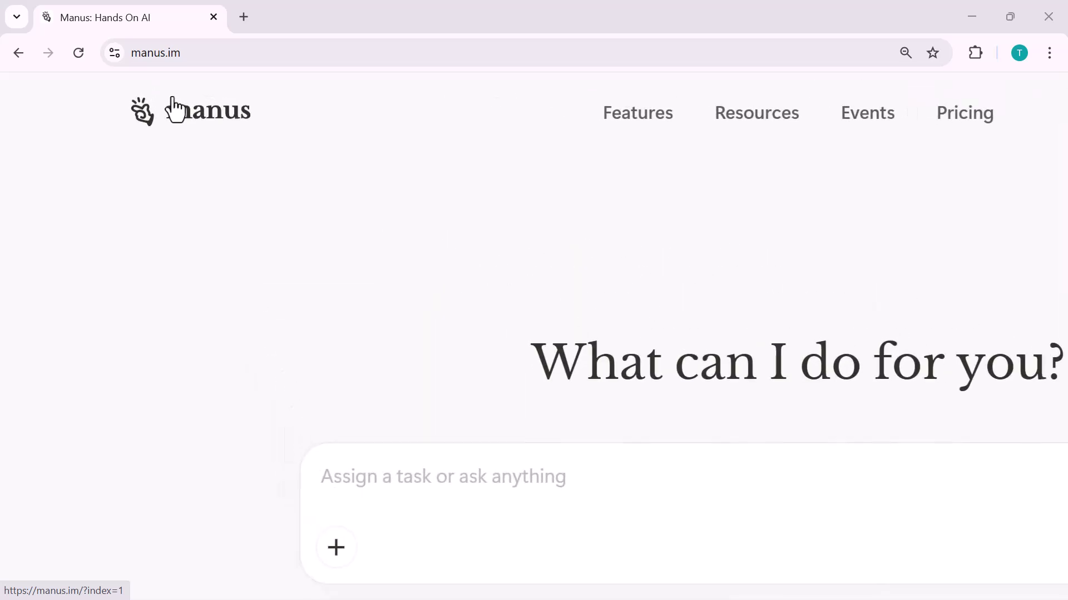
pyautogui.scroll(3, 173, 109)
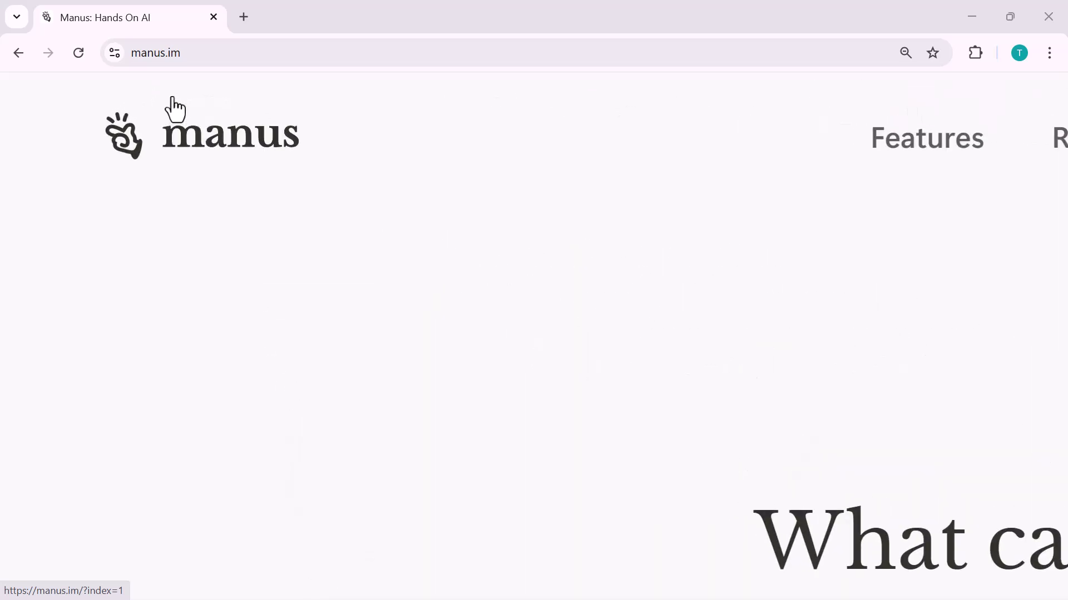
pyautogui.scroll(-5, 173, 105)
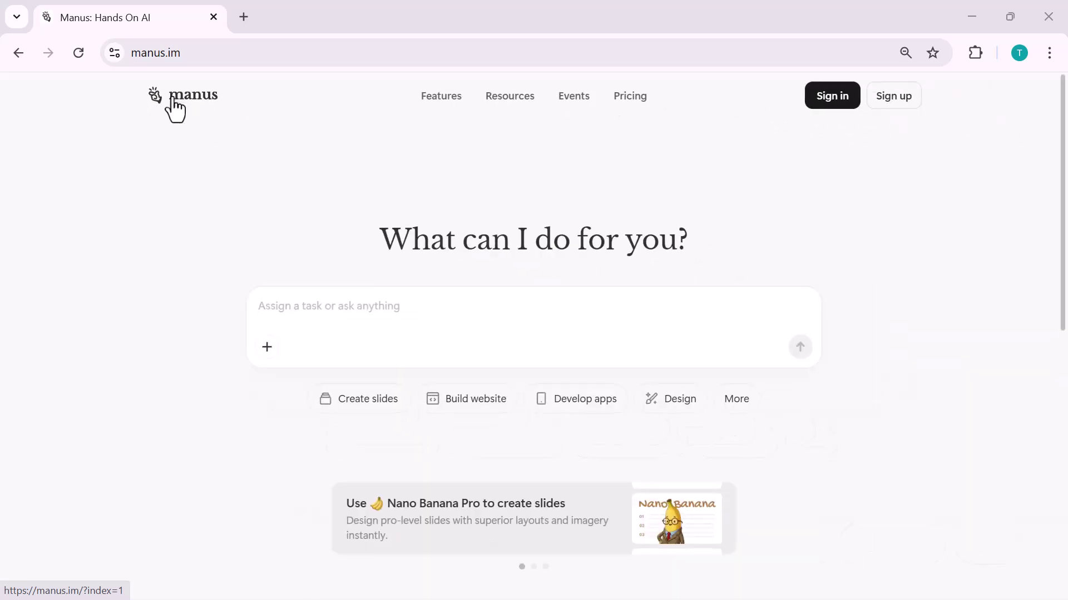
pyautogui.scroll(-2, 342, 207)
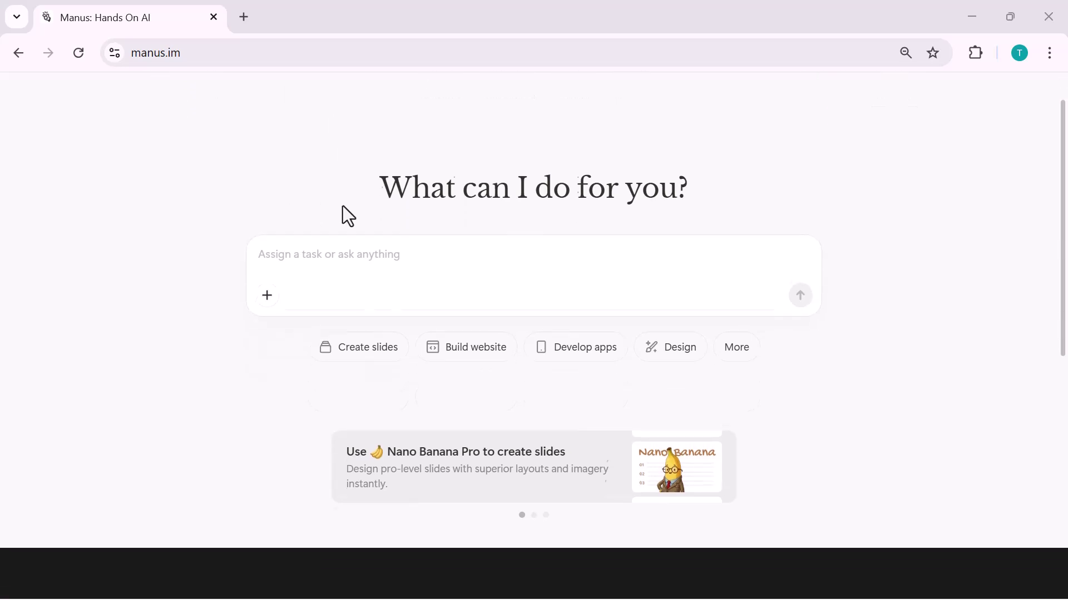
pyautogui.scroll(-1, 342, 205)
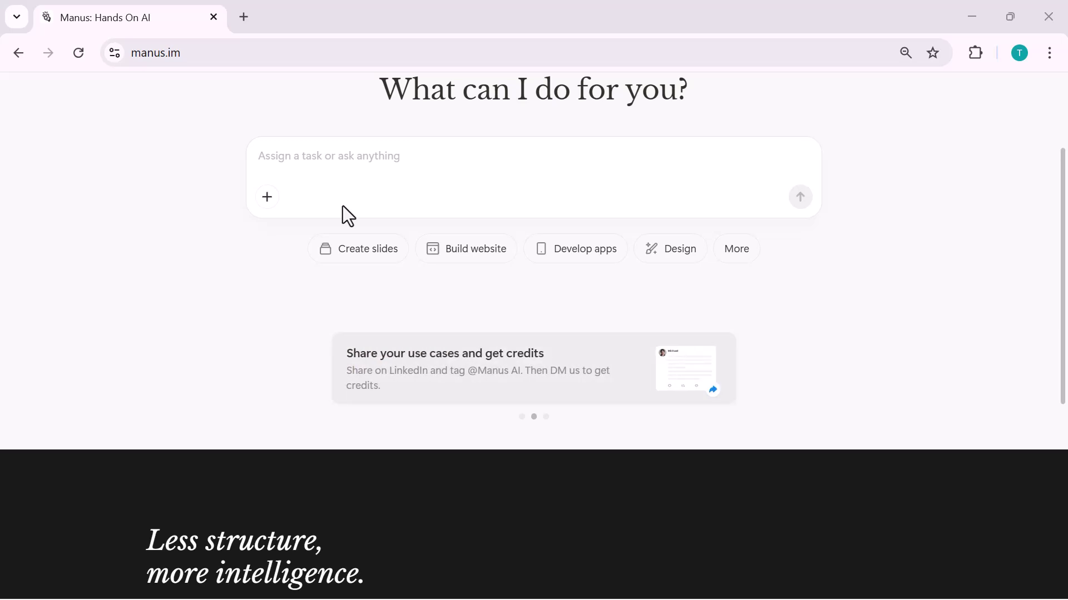
pyautogui.scroll(-2, 343, 206)
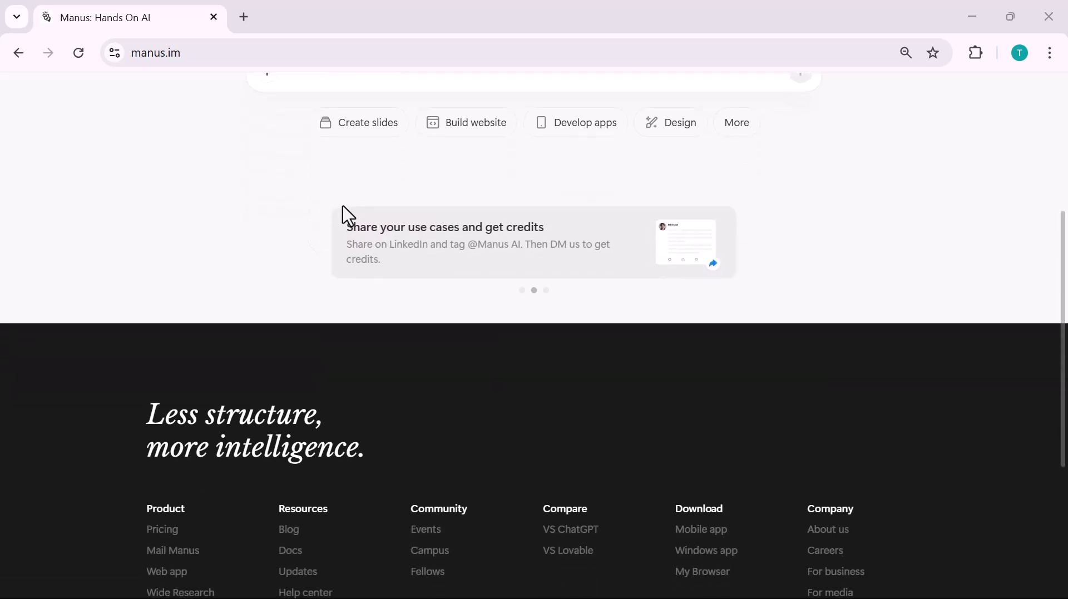
pyautogui.scroll(-4, 342, 206)
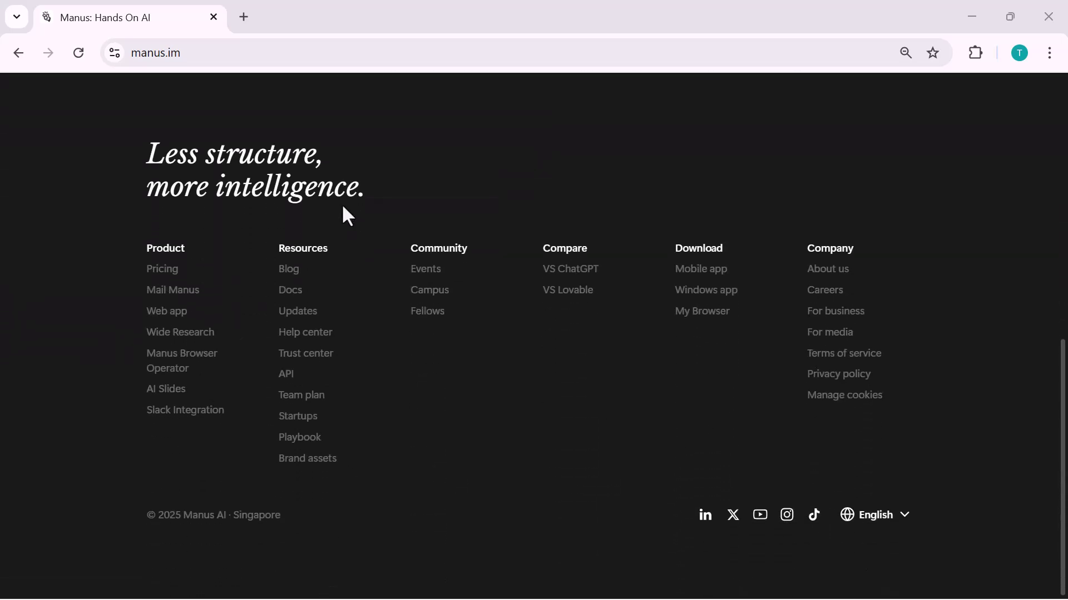
pyautogui.scroll(4, 343, 206)
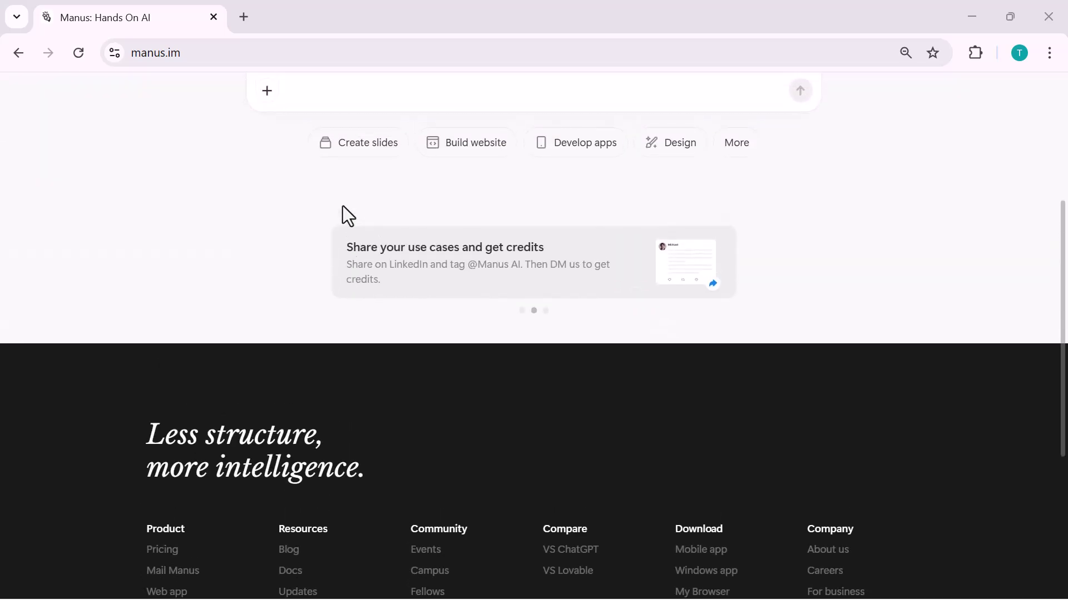
pyautogui.scroll(5, 343, 206)
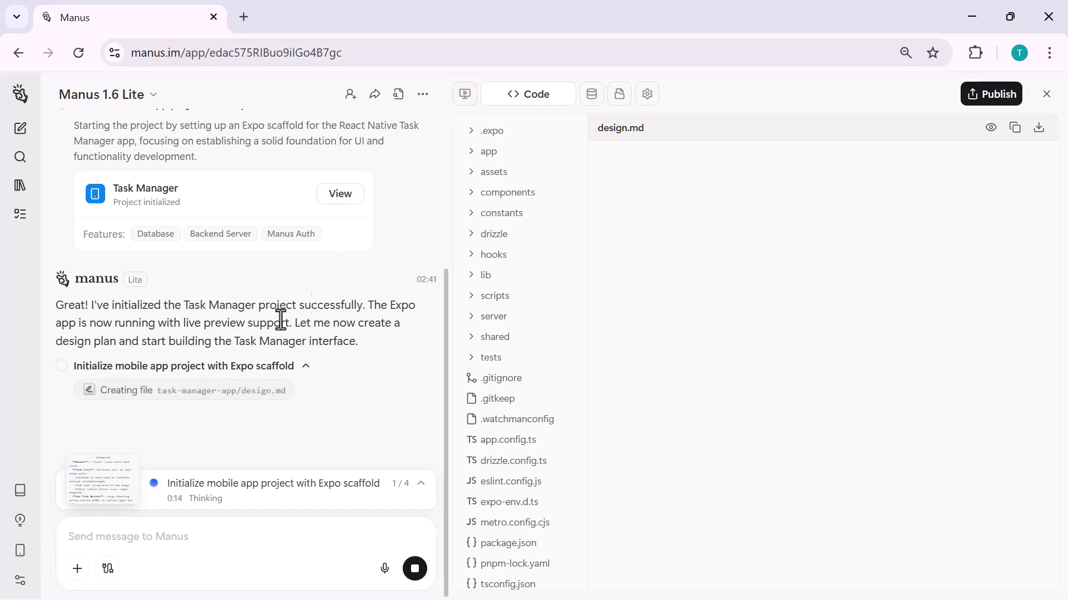
# Step: Scroll through the task chat and the use-tasks.ts code view
pyautogui.scroll(5, 260, 328)
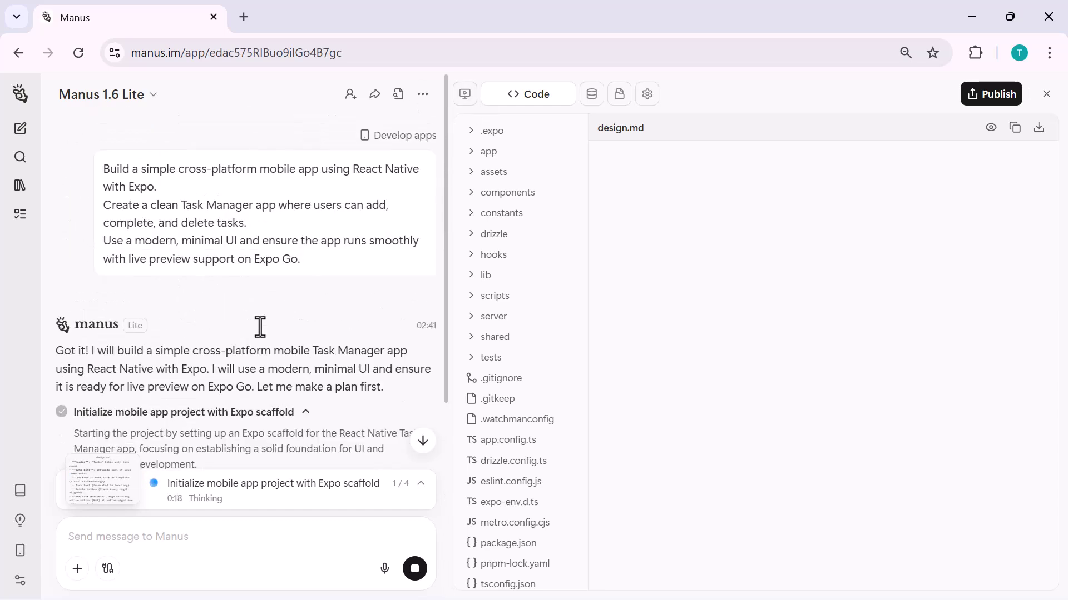
pyautogui.scroll(-5, 259, 328)
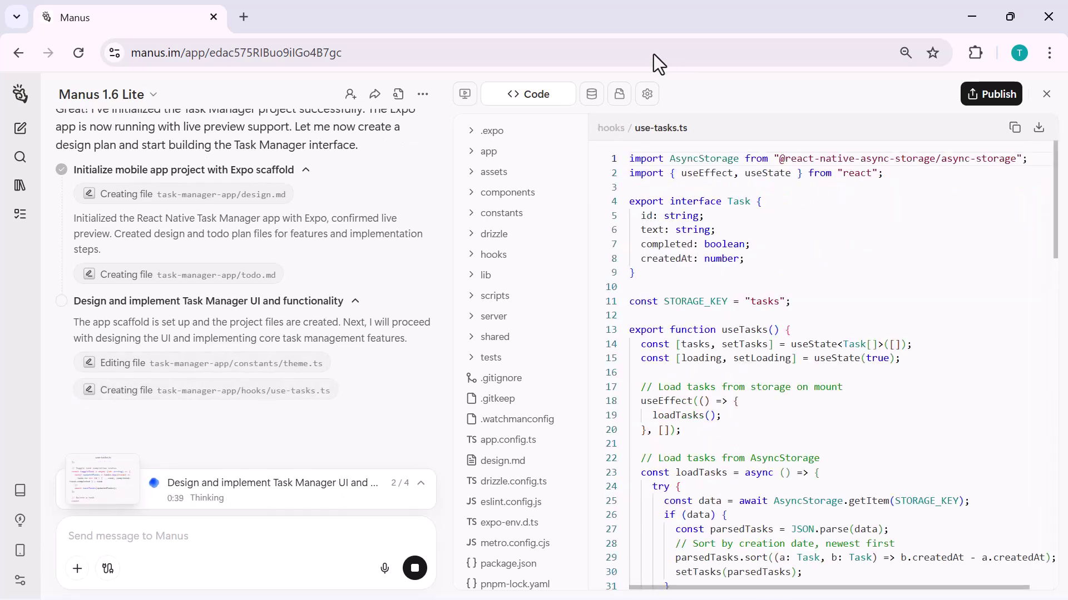
pyautogui.scroll(-15, 647, 323)
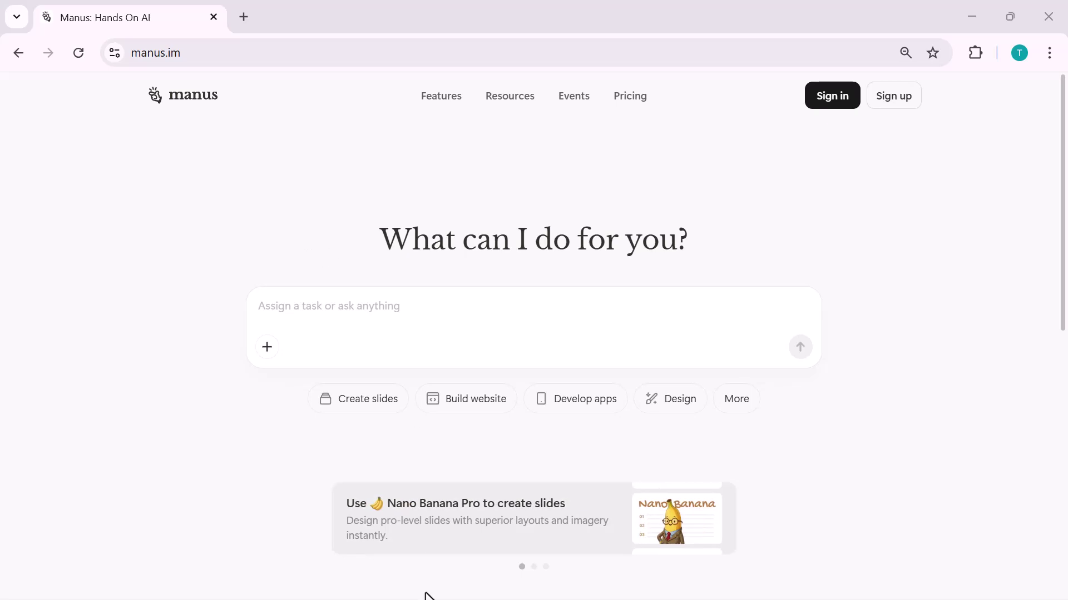
# Step: Go to the Manus sign-in page from the landing page to log in
pyautogui.click(833, 97)
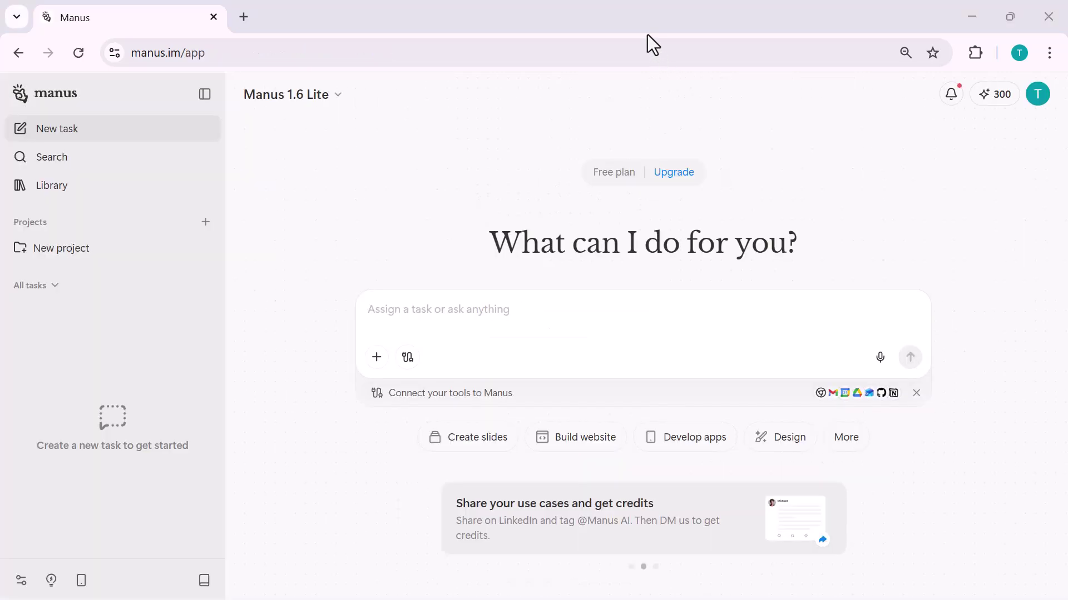
pyautogui.click(336, 99)
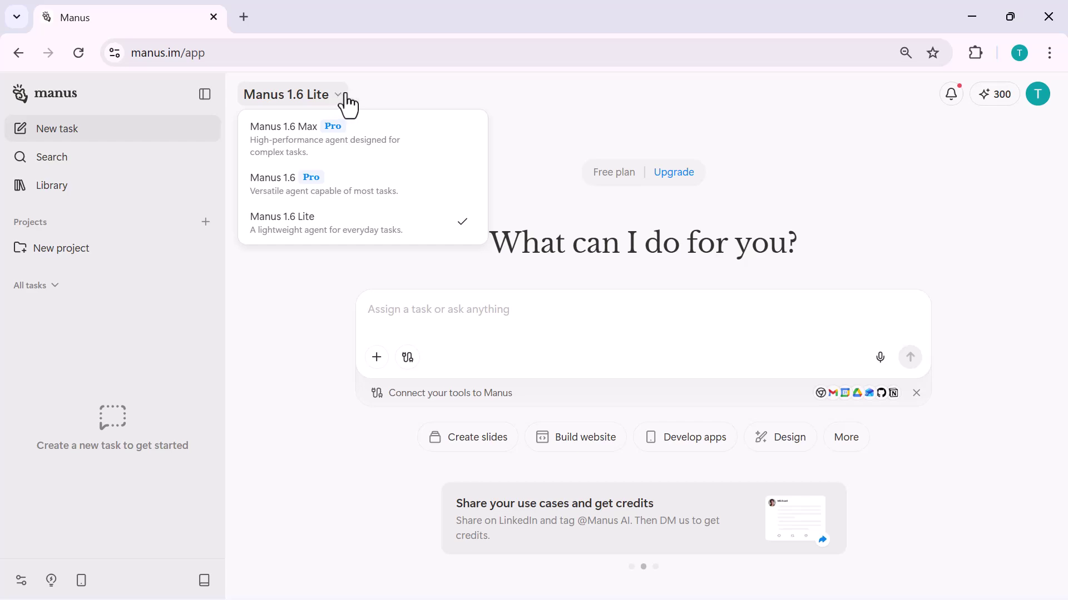
pyautogui.click(349, 105)
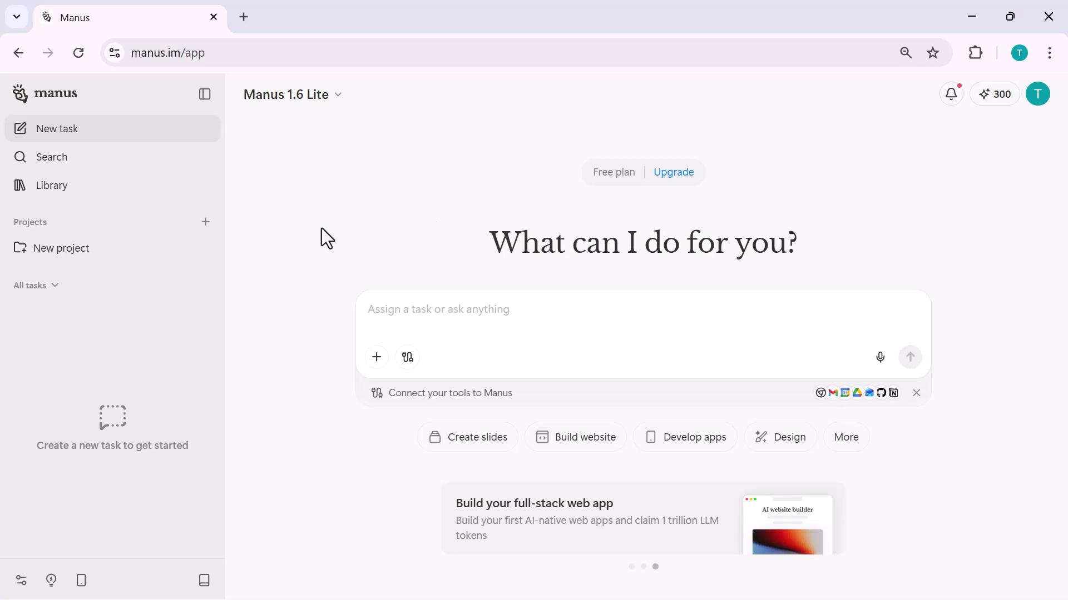
pyautogui.moveTo(321, 228); pyautogui.dragTo(412, 310)
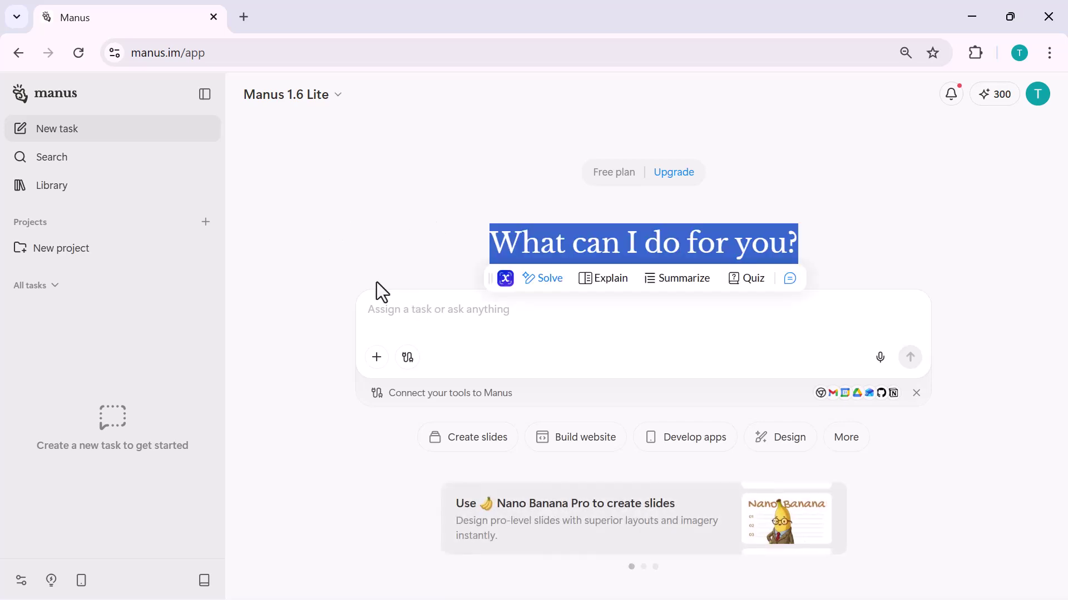
pyautogui.click(338, 248)
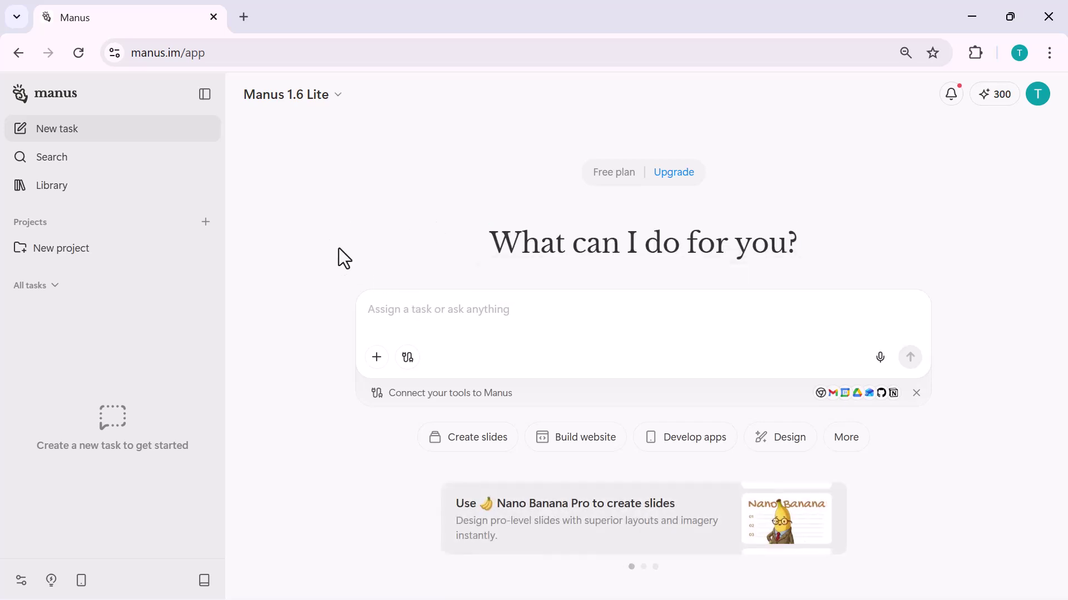
pyautogui.click(448, 312)
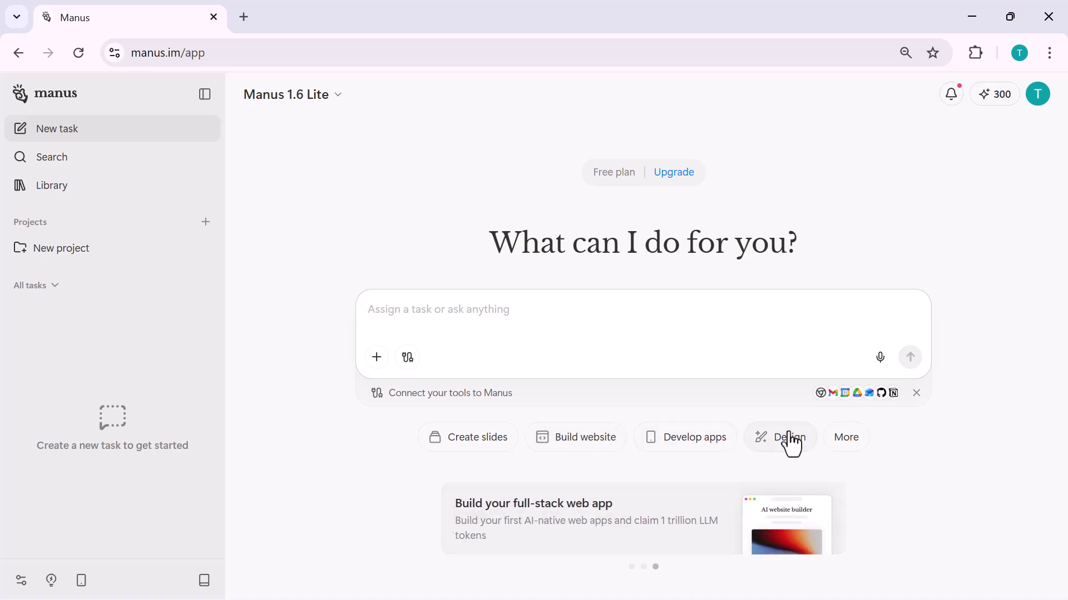
# Step: Submit a Develop apps task with the pasted React Native Expo Task Manager app prompt
pyautogui.click(853, 443)
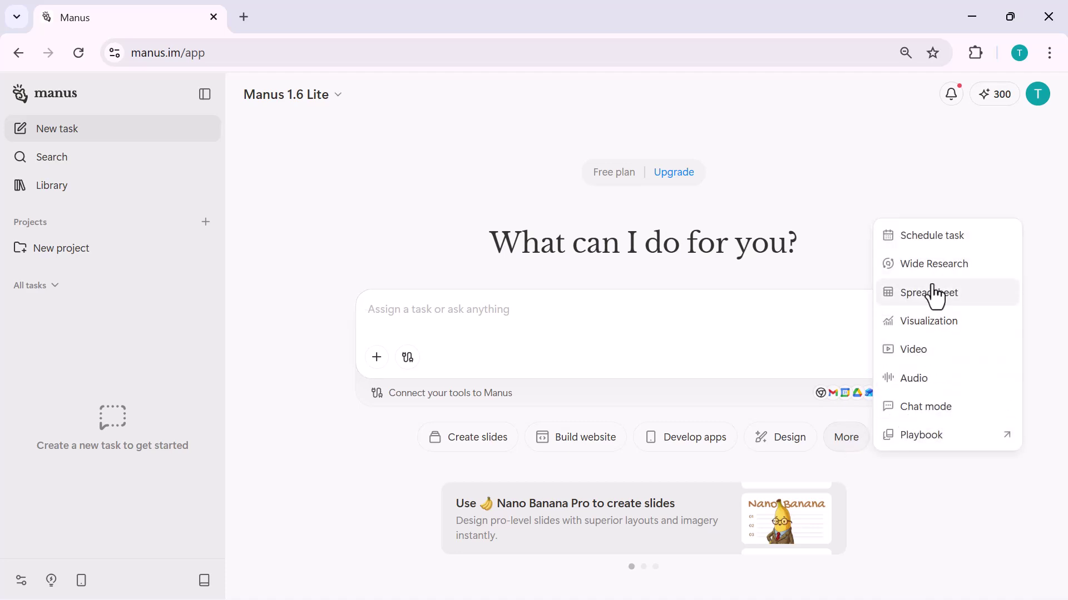
pyautogui.click(486, 318)
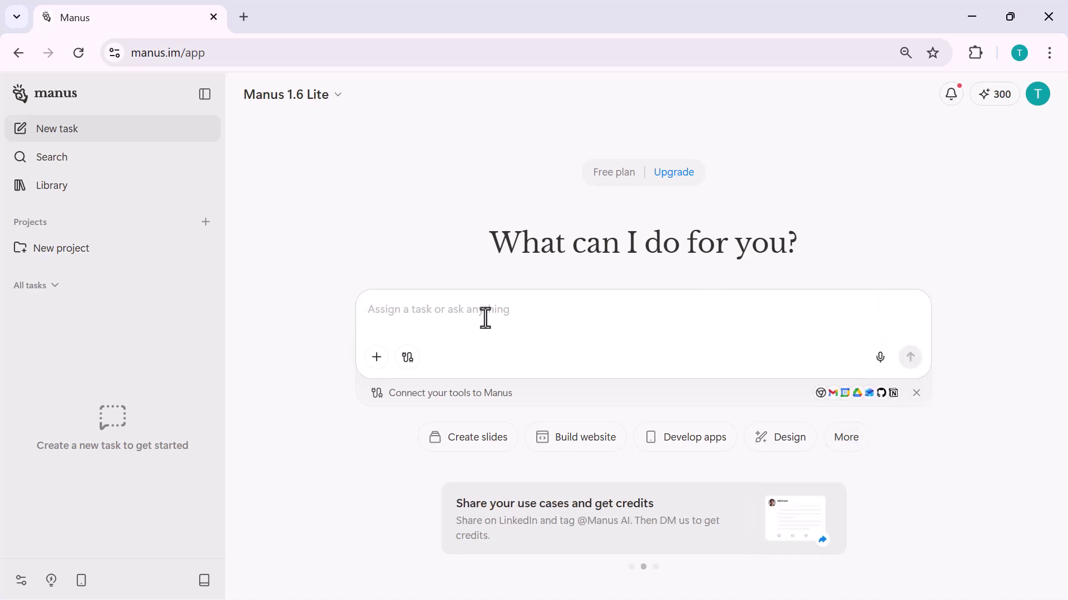
pyautogui.click(667, 437)
pyautogui.write('Build a simple cross-platform mobile app using React Native with Expo. Create a clean Task Manager app where users can add, complete, and delete tasks. Use a modern, minimal UI and ensure the app runs smoothly with live preview support on Expo Go.')
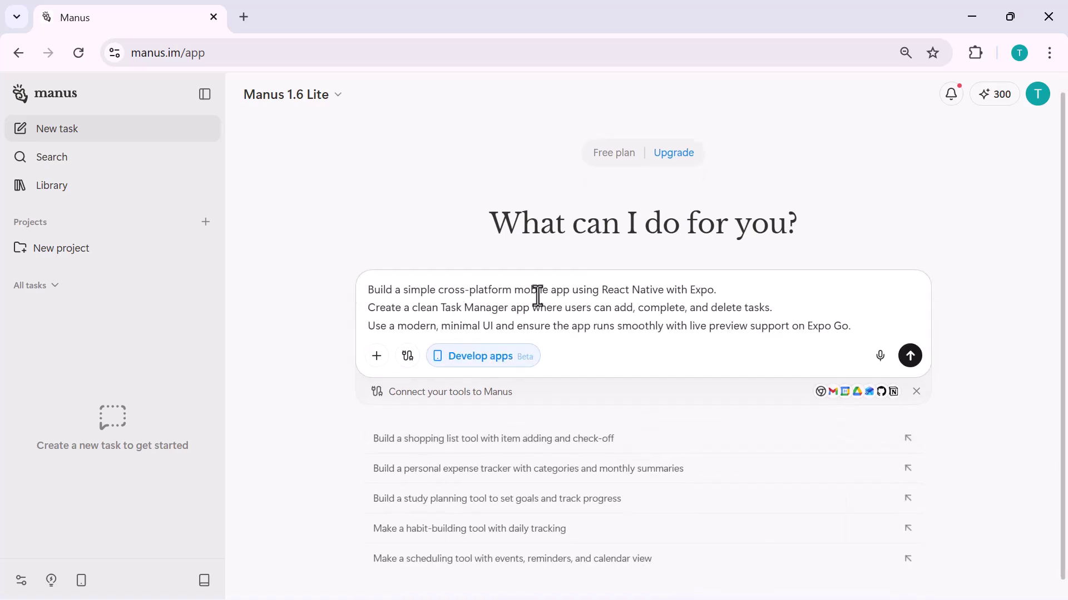
pyautogui.press('Return')
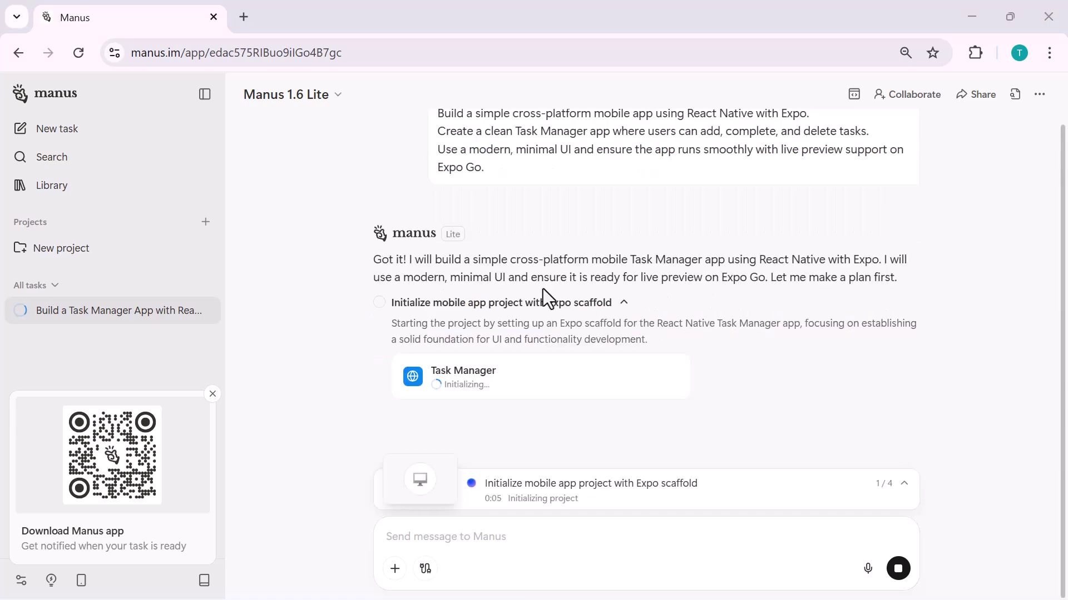
# Step: Expand the task progress details and dismiss the Download Manus app card
pyautogui.click(907, 494)
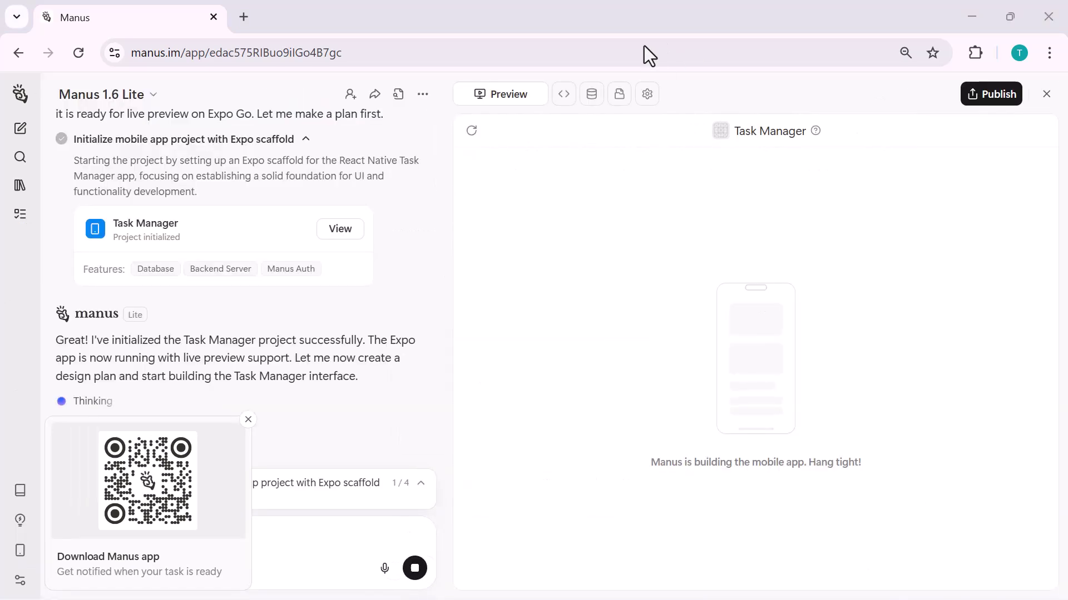
pyautogui.click(248, 419)
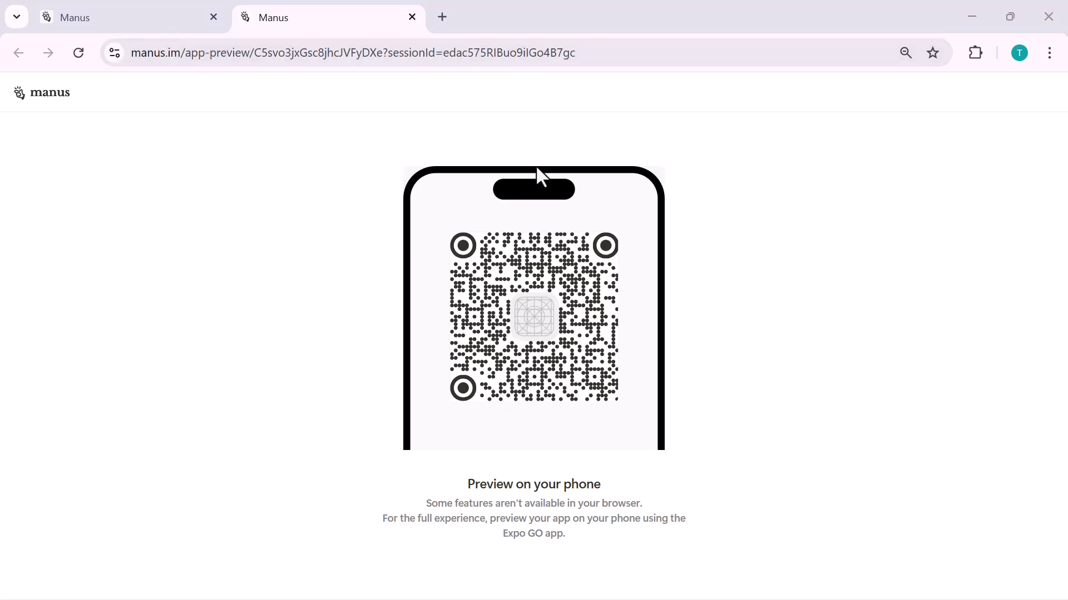
# Step: Submit a Design-mode request for a cinematic smartphone task-app image, then dismiss the download card
pyautogui.hotkey('alt', 'Tab')
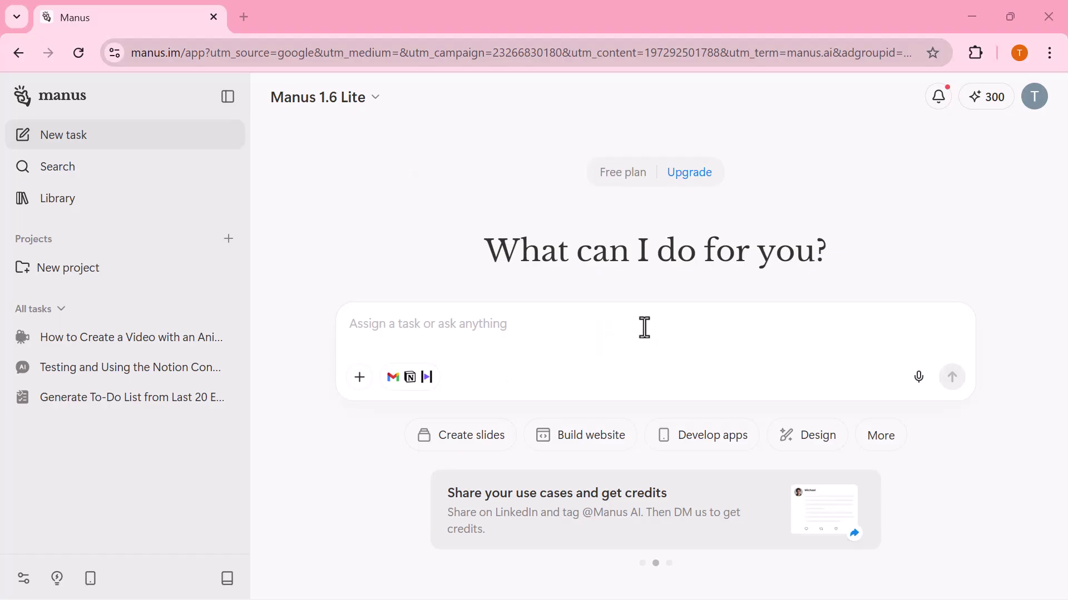
pyautogui.click(813, 444)
pyautogui.write('Generate a high-quality, cinematic image of a modern mobile app interface displayed on a smartphone. The screen shows a clean task management app with minimal UI, soft lighting, realistic shadows, and a professional tech aesthetic. Style: realistic, modern, high-detail, 4K, studio lighting.')
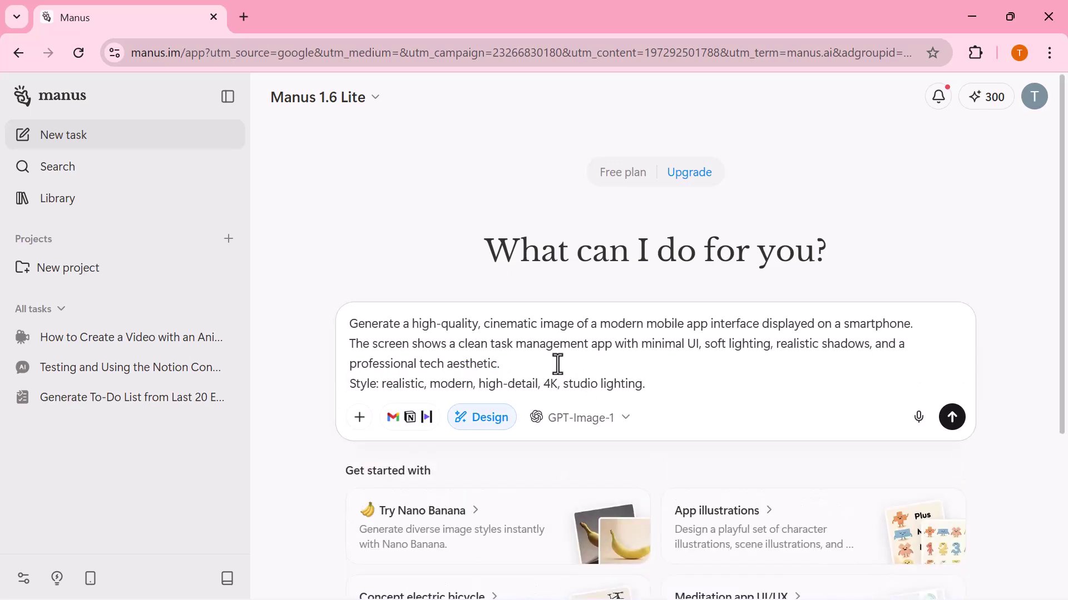
pyautogui.press('Return')
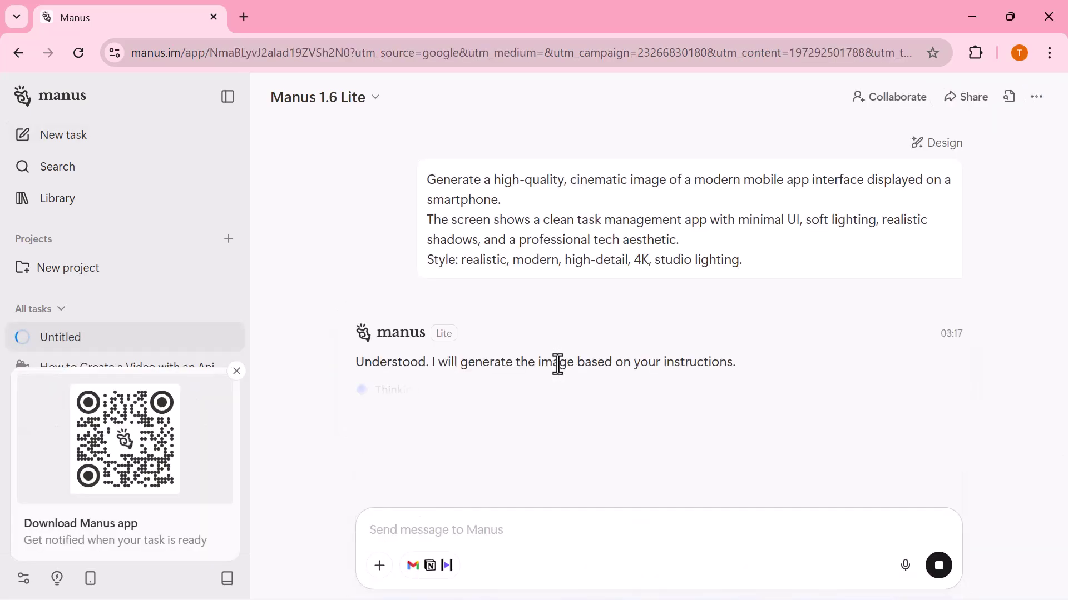
pyautogui.click(237, 371)
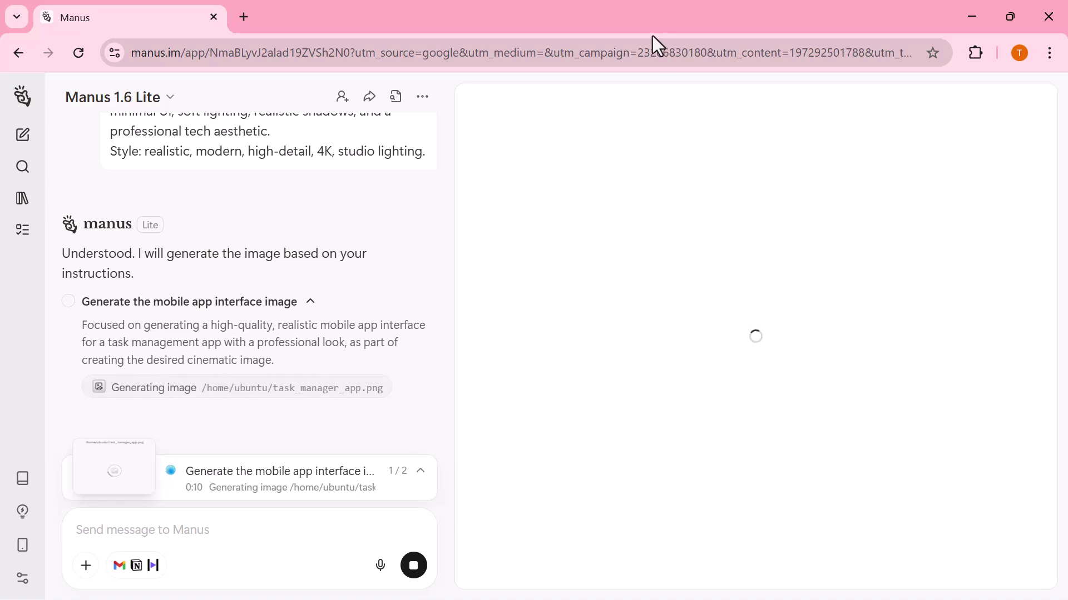
# Step: Select the My Tasks phone mockup and shrink it from 1024 × 1536 to 968 × 1452
pyautogui.scroll(-4, 288, 369)
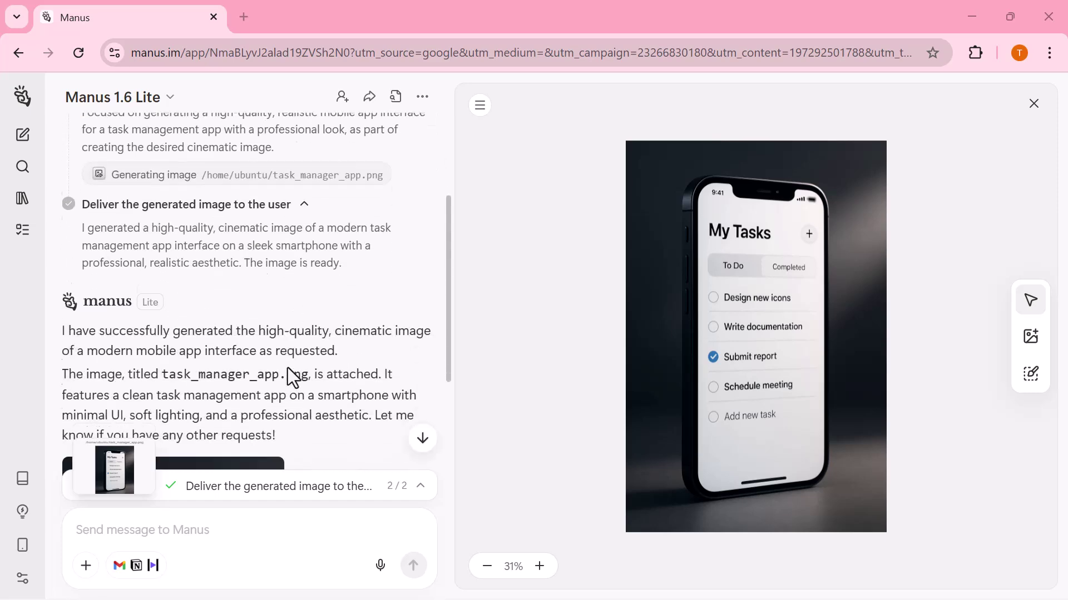
pyautogui.scroll(-10, 288, 368)
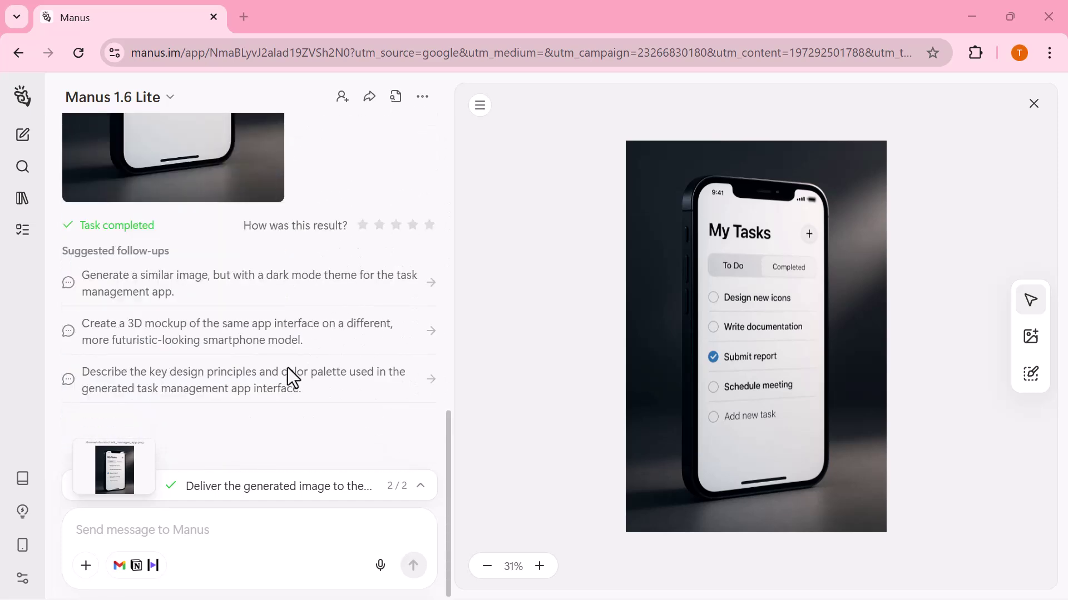
pyautogui.click(720, 267)
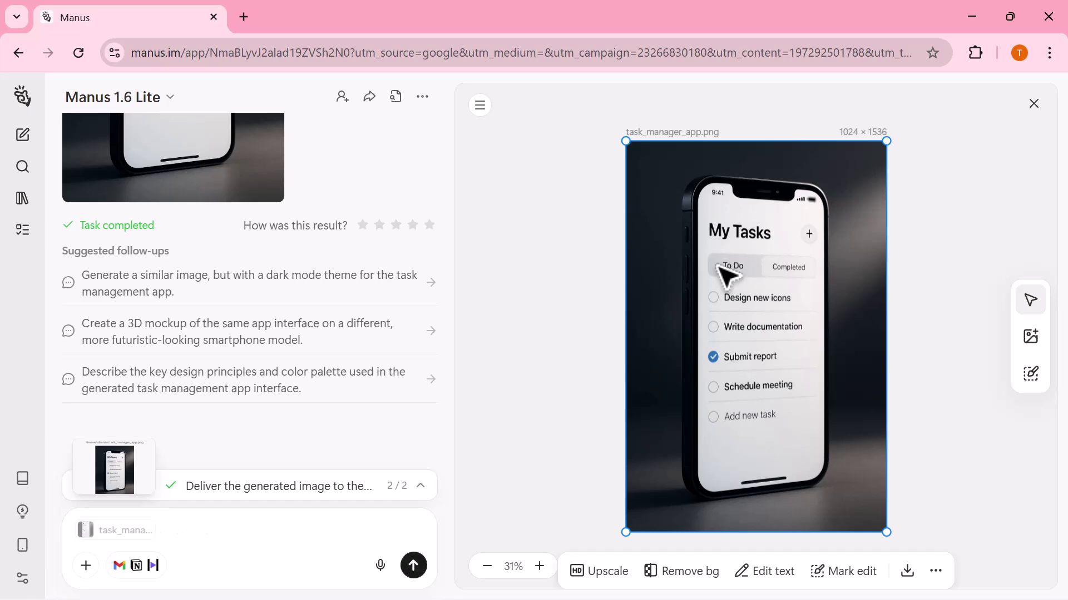
pyautogui.scroll(1, 718, 267)
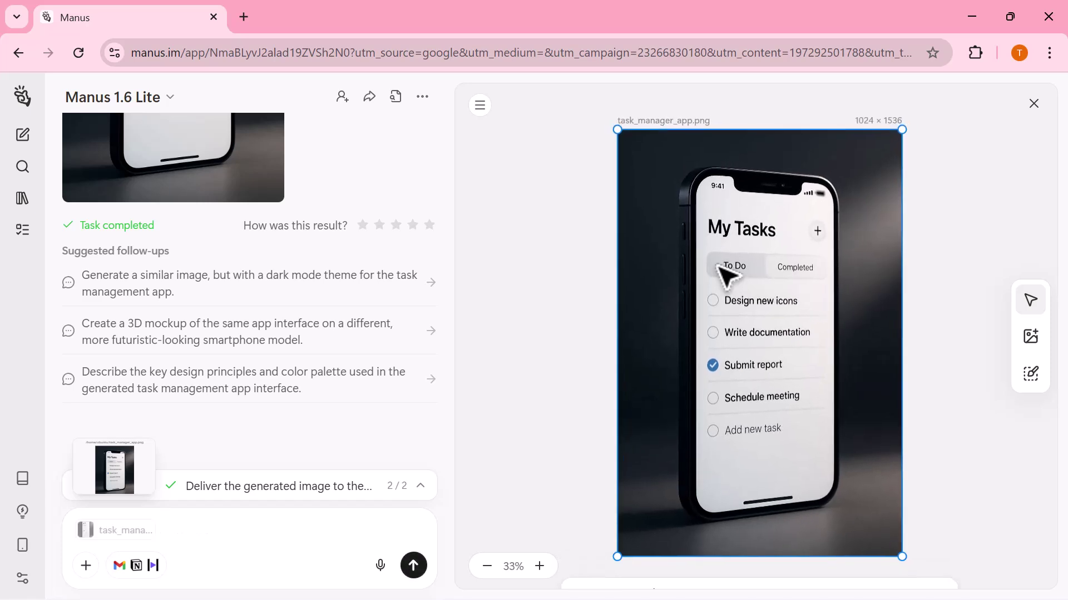
pyautogui.scroll(2, 719, 266)
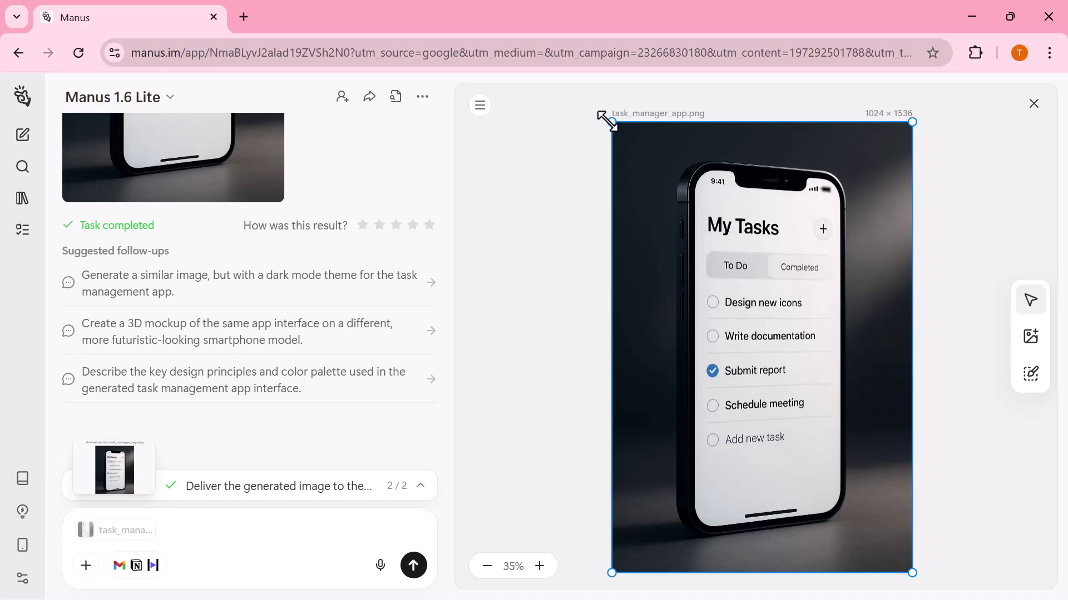
pyautogui.moveTo(606, 120); pyautogui.dragTo(615, 147)
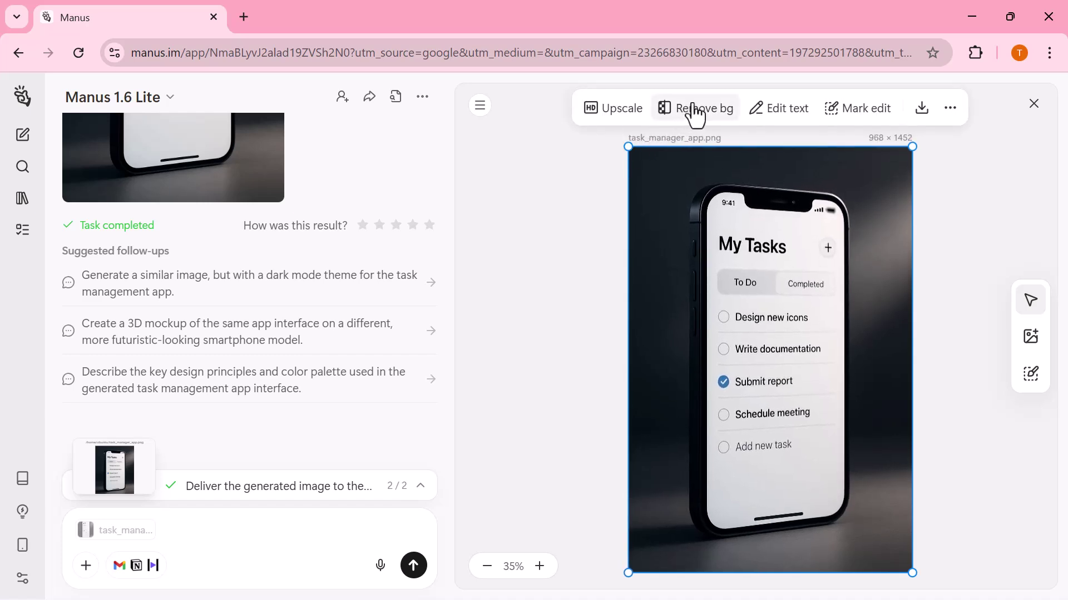
# Step: Mark the phone screen's top and the Completed tab, then request a dark-mode variation
pyautogui.click(840, 119)
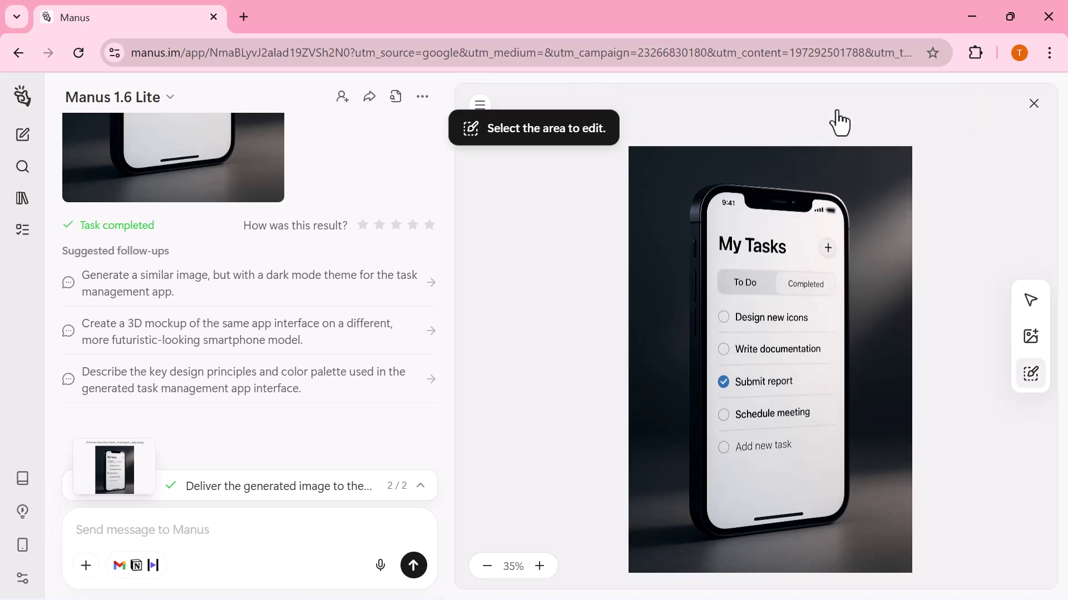
pyautogui.click(748, 219)
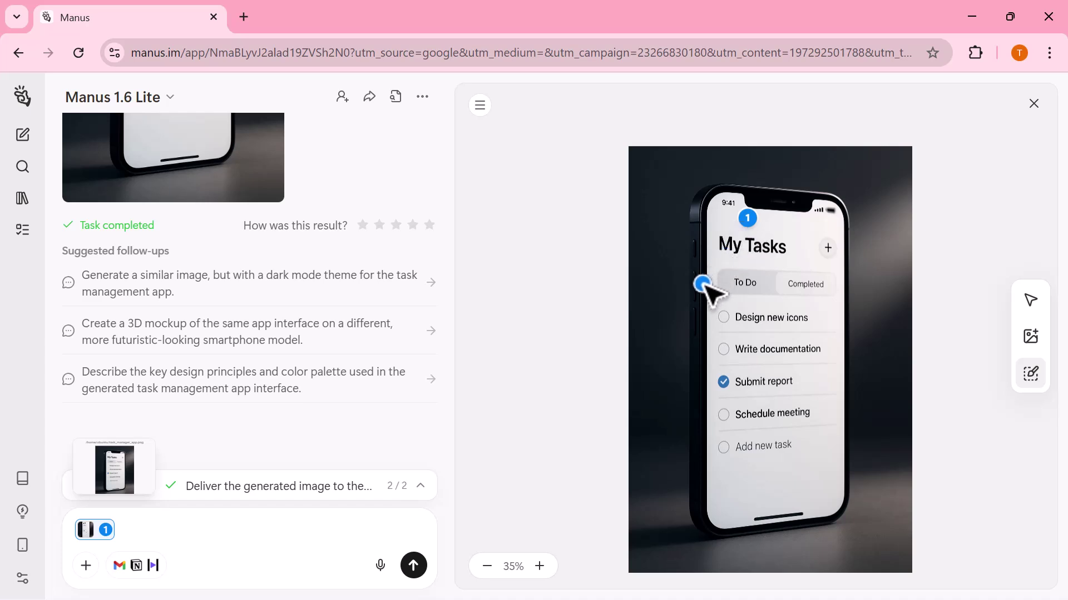
pyautogui.click(816, 268)
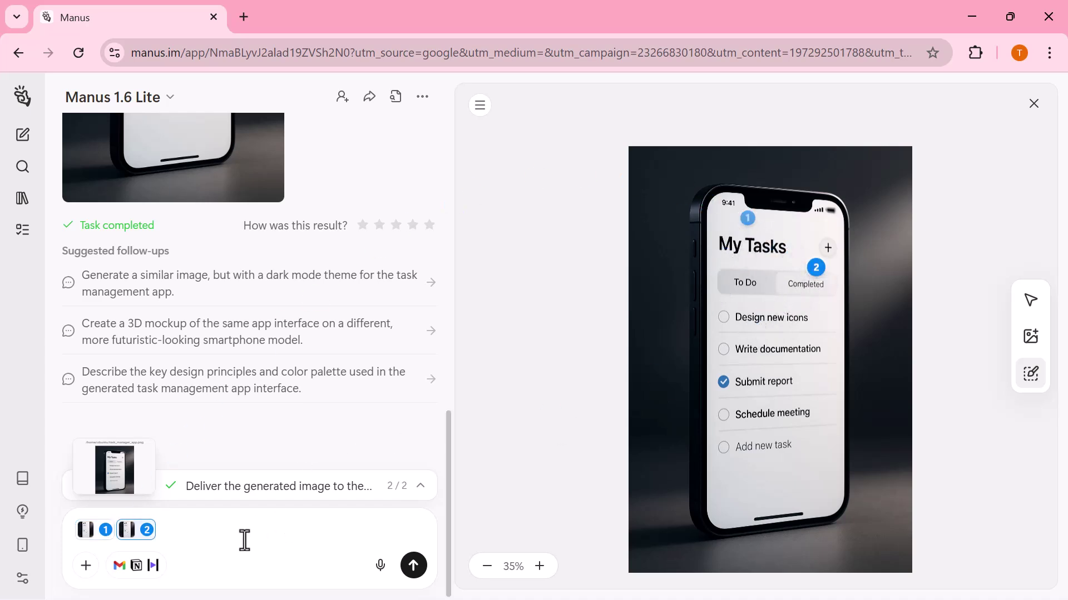
pyautogui.press('Return')
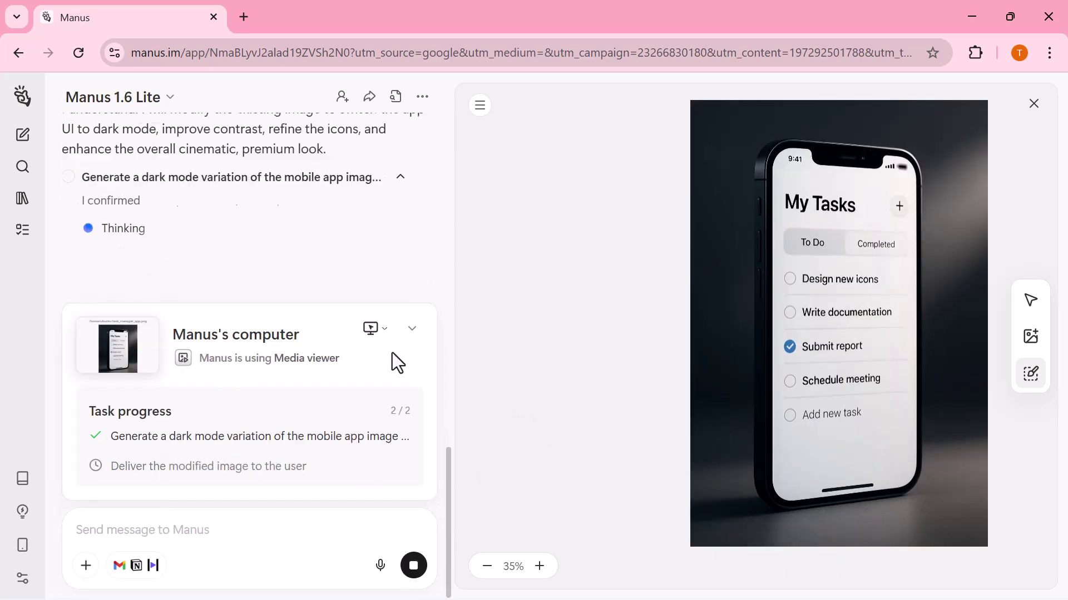
pyautogui.scroll(2, 370, 258)
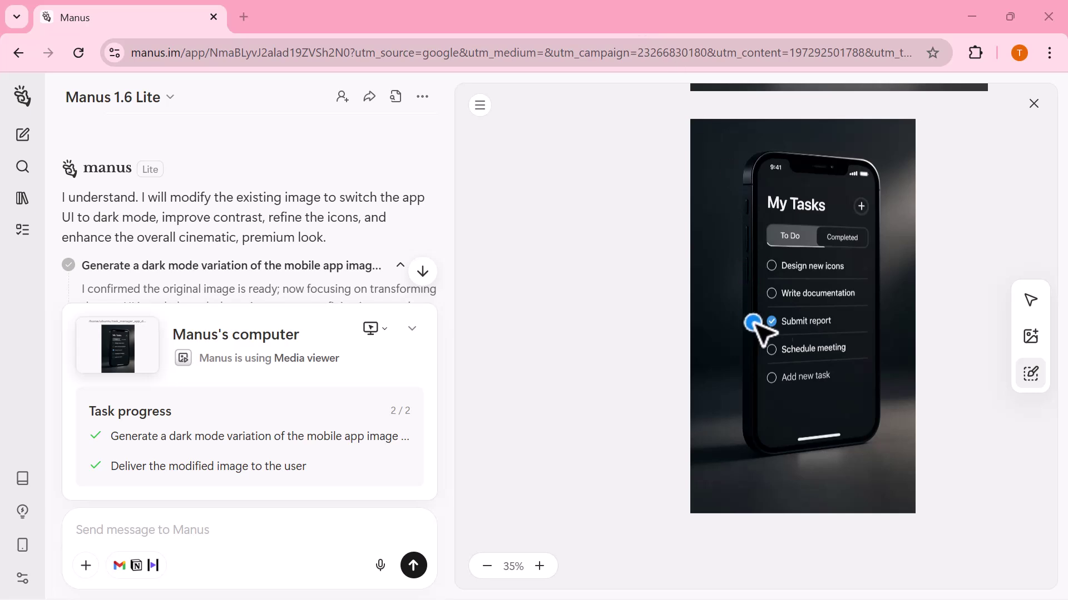
# Step: Scroll the media viewer to inspect the dark-mode mockup below the light original
pyautogui.scroll(1, 779, 328)
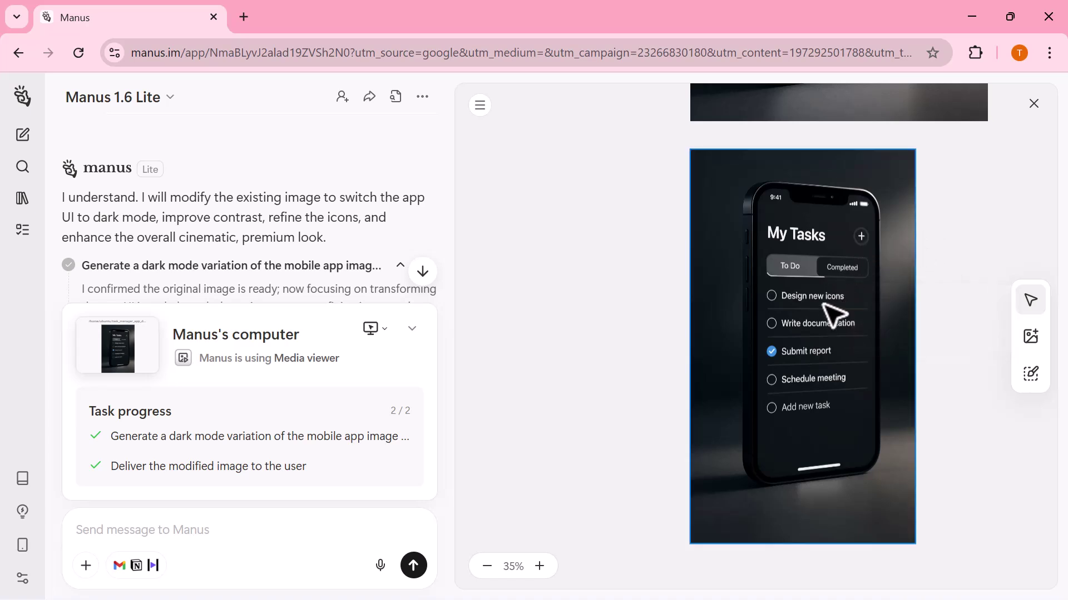
pyautogui.scroll(1, 832, 308)
pyautogui.scroll(1, 824, 305)
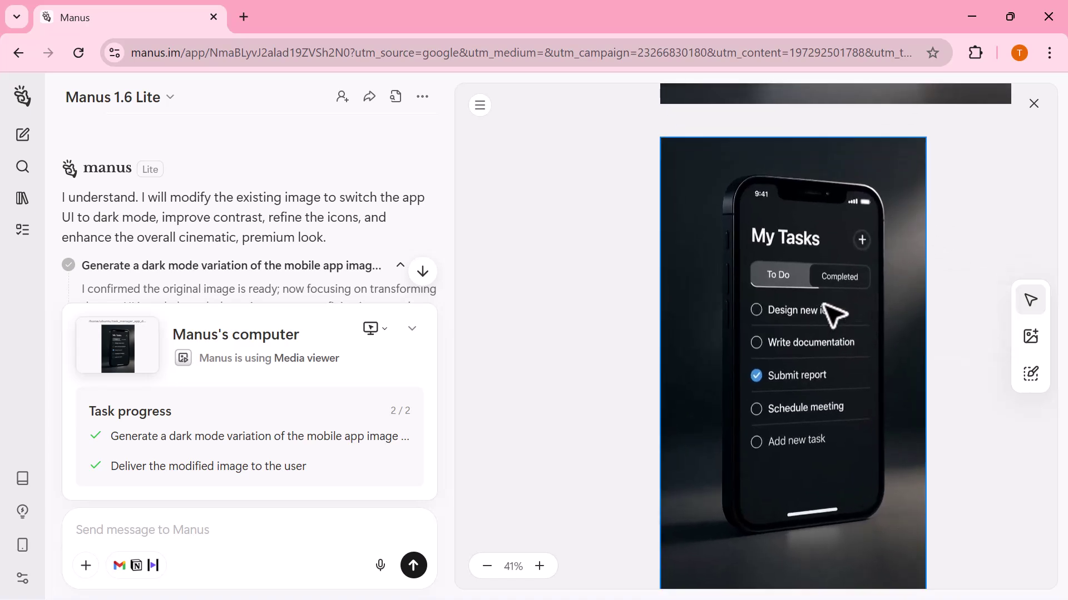
pyautogui.scroll(-3, 824, 304)
pyautogui.scroll(3, 831, 314)
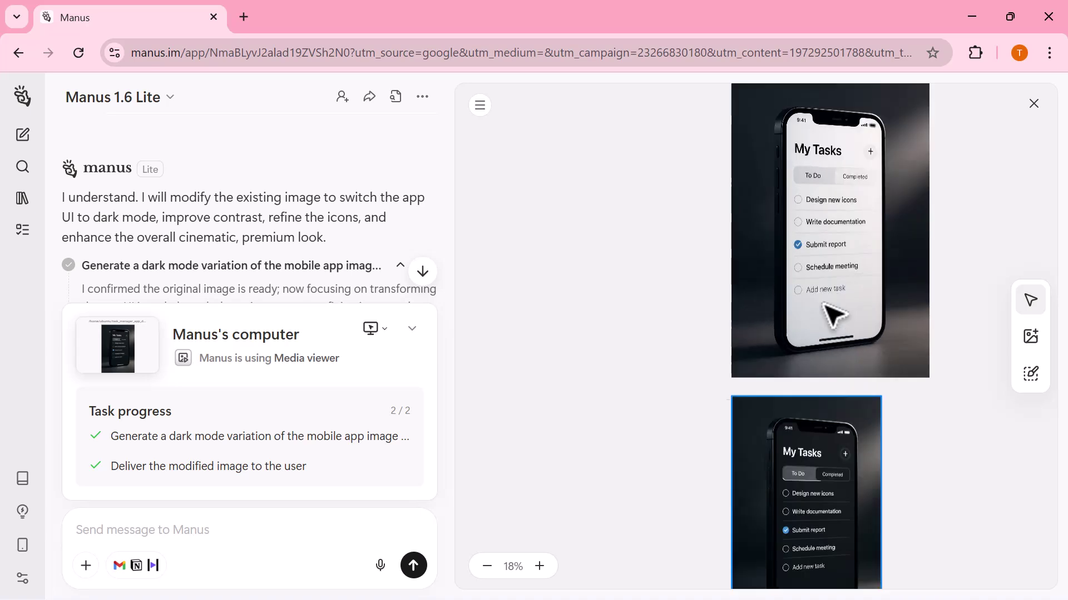
pyautogui.scroll(-3, 823, 306)
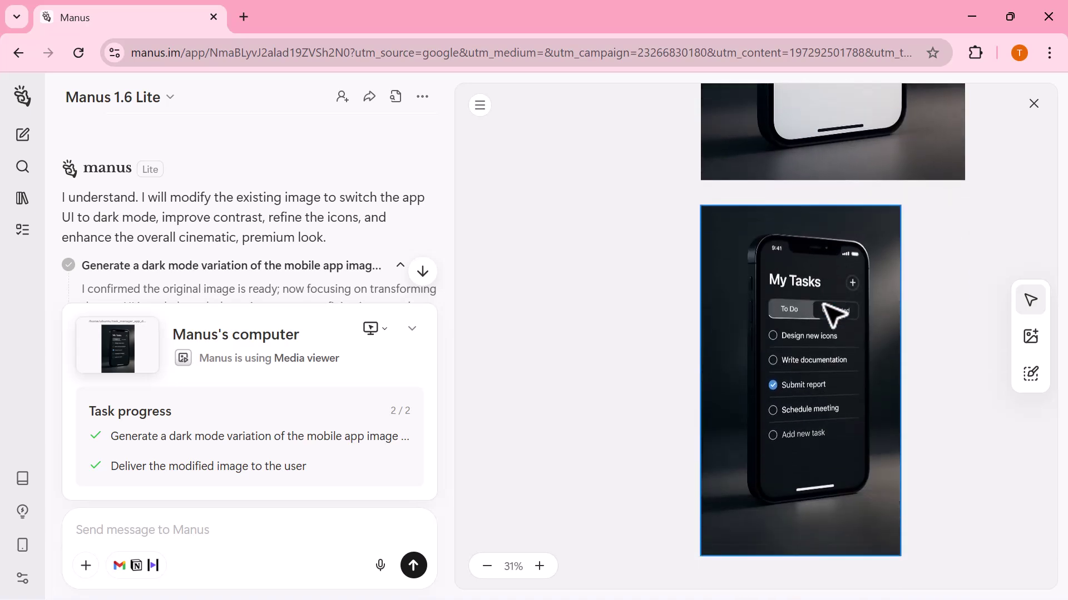
# Step: Select task_manager_app_dark_mode.png and start Edit text on it
pyautogui.click(773, 411)
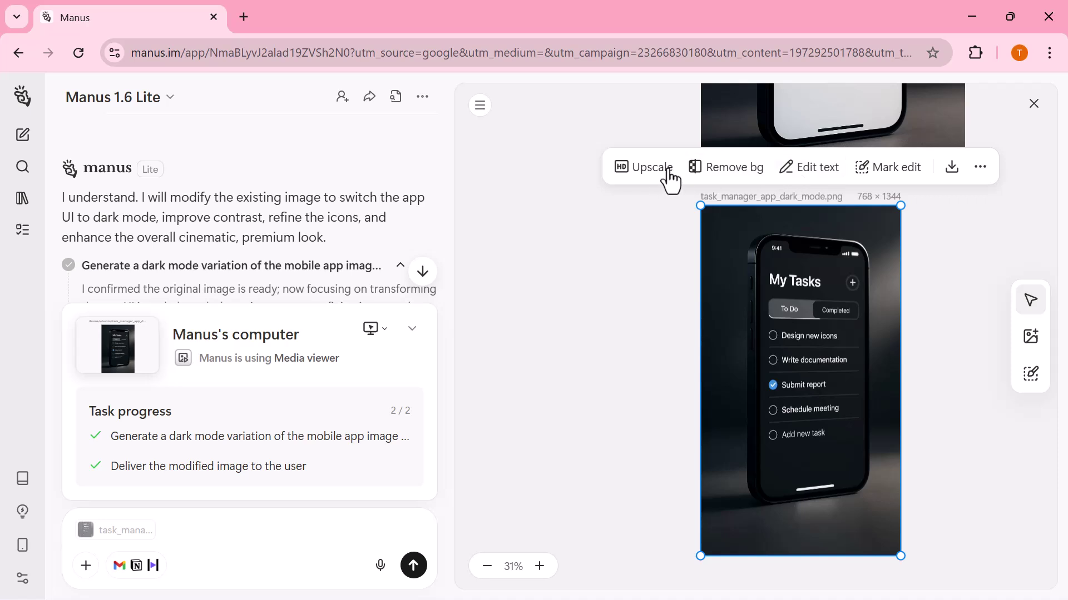
pyautogui.click(810, 177)
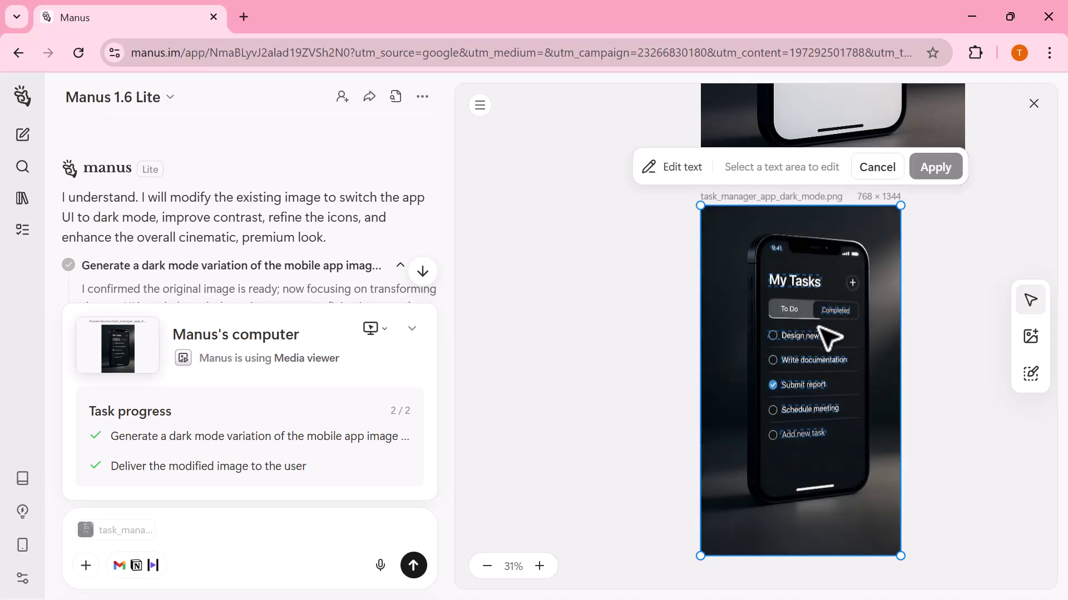
# Step: Back on the home page, request a slide deck titled 'Smart App Development with AI Automation'
pyautogui.hotkey('alt', 'Left')
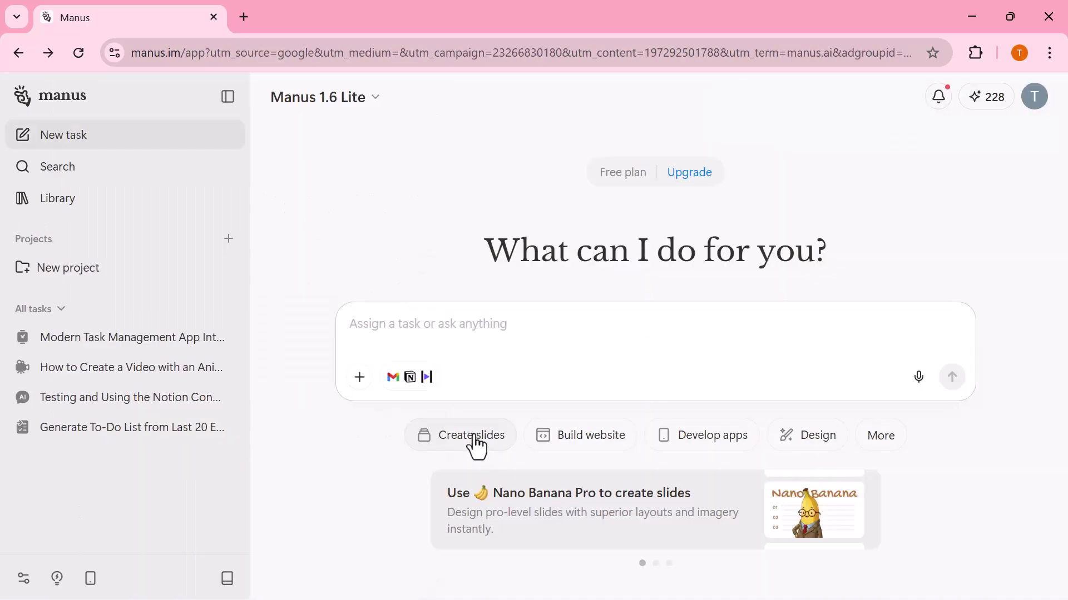
pyautogui.click(475, 439)
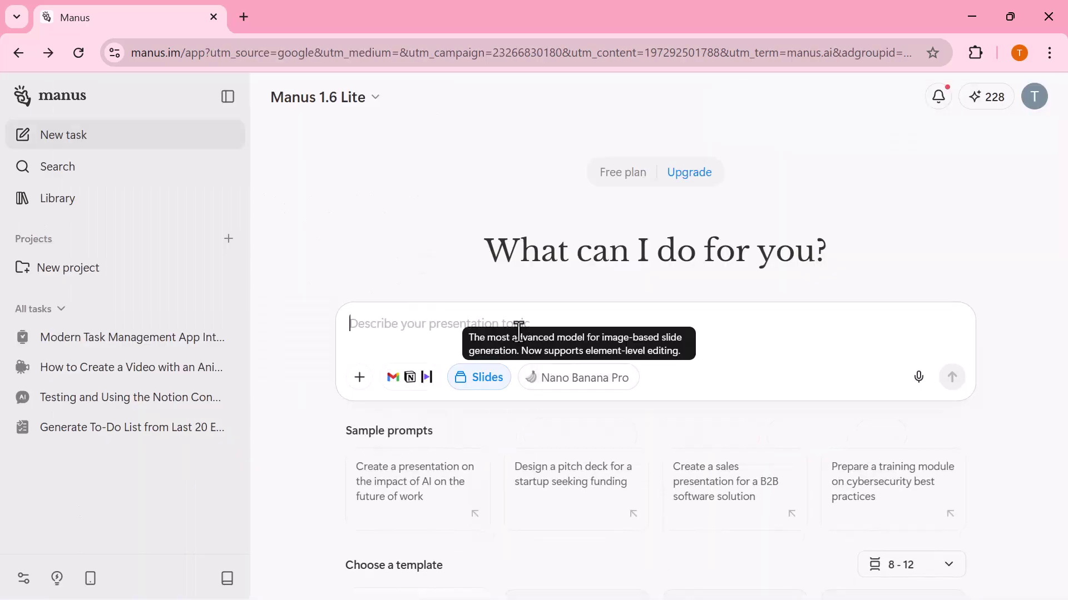
pyautogui.write('Smart App Development with AI Automation')
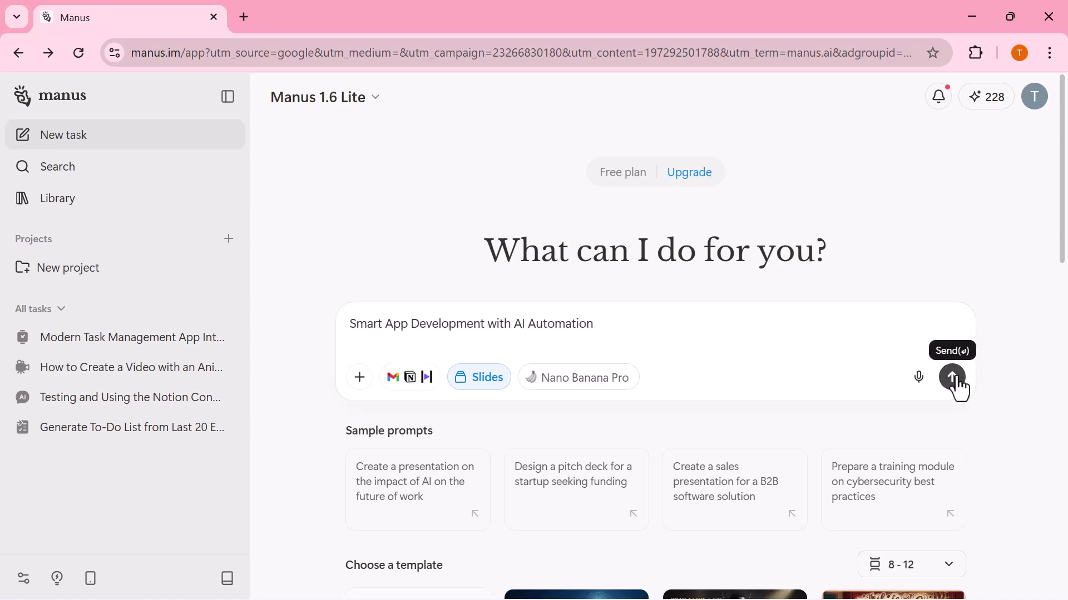
pyautogui.click(958, 386)
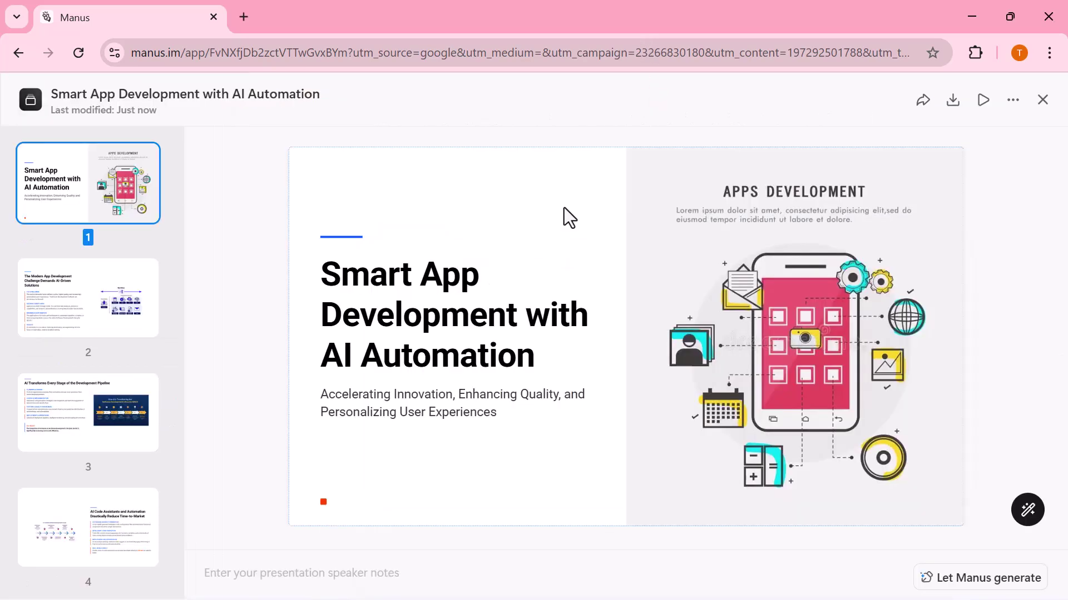
# Step: Step through slides 2 to 5 to reach the 'AI Powers the Smart' slide
pyautogui.press('Down')
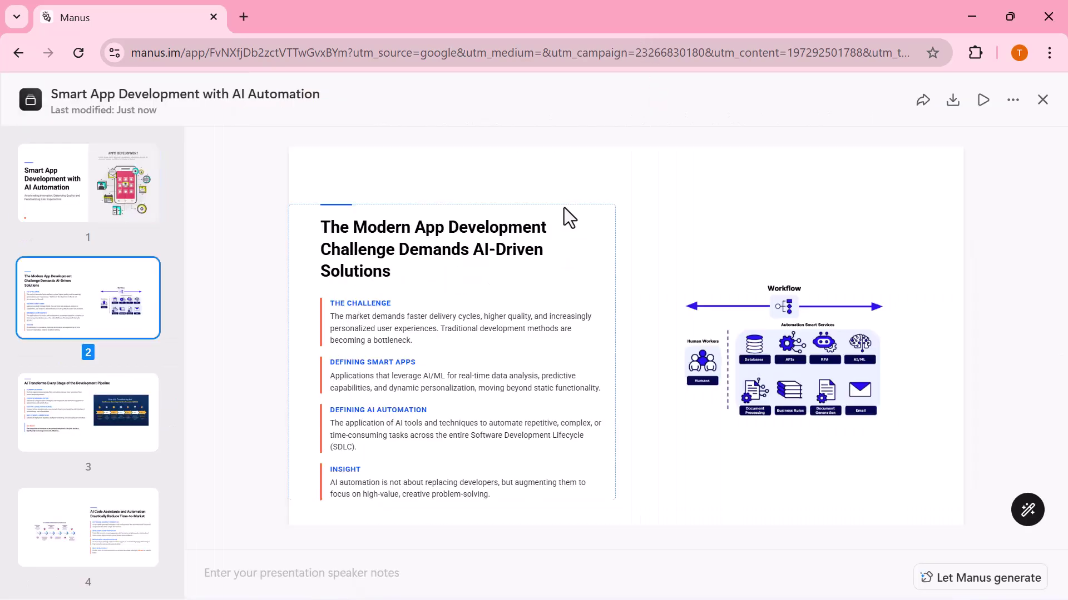
pyautogui.press('Down')
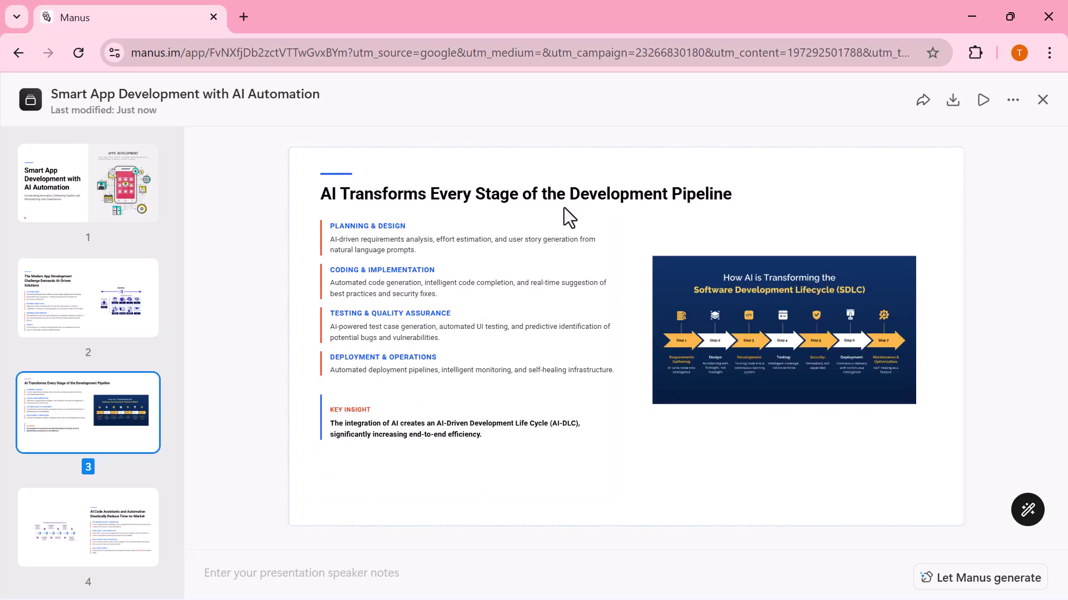
pyautogui.press('Down')
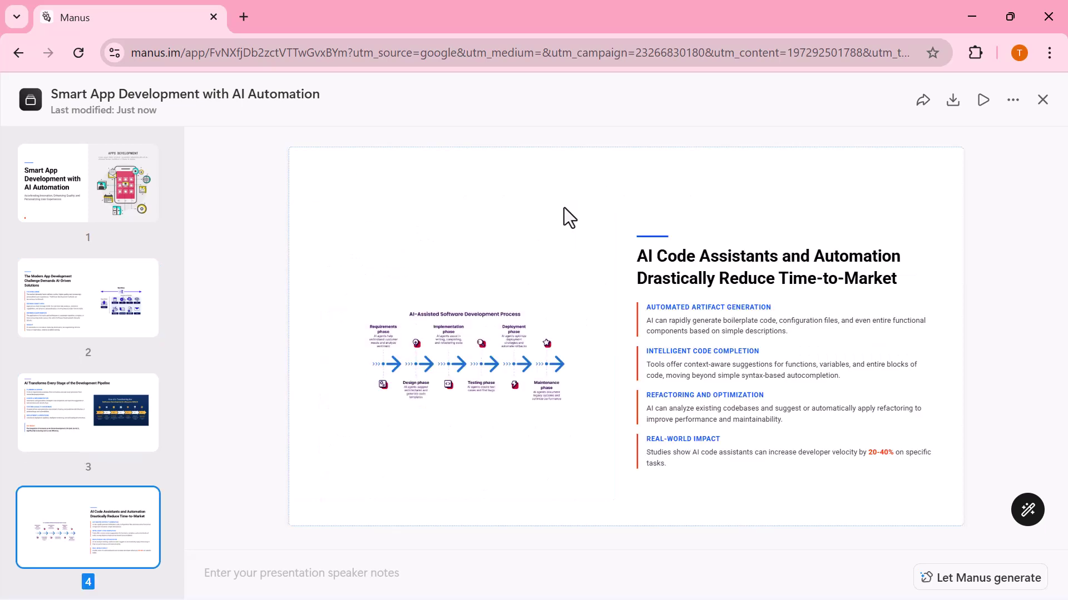
pyautogui.press('Down')
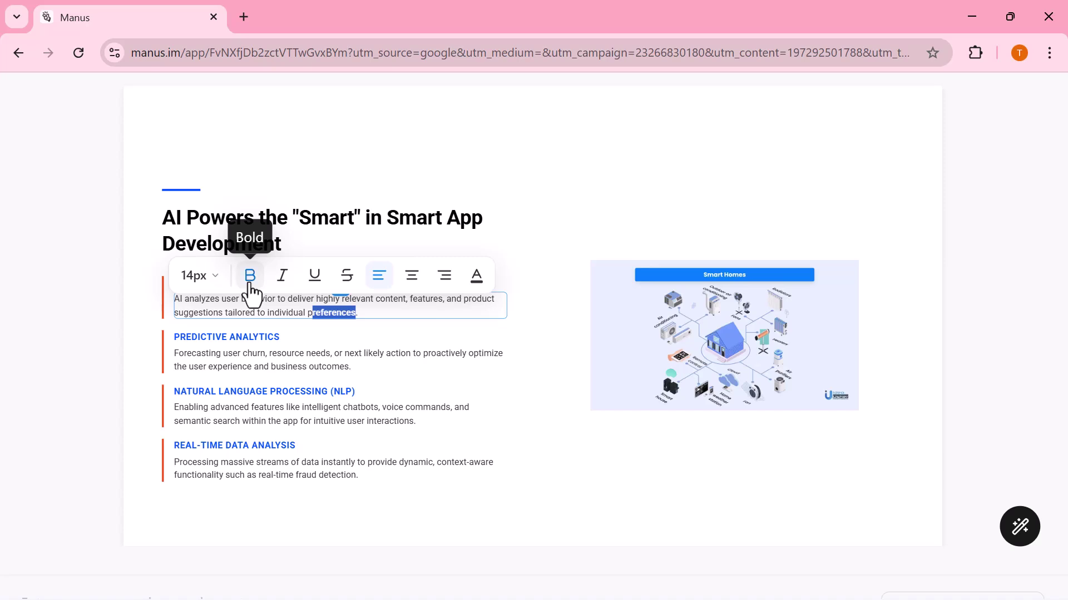
# Step: Make the selected part of 'preferences' italic at 24px, then leave the text box
pyautogui.click(283, 281)
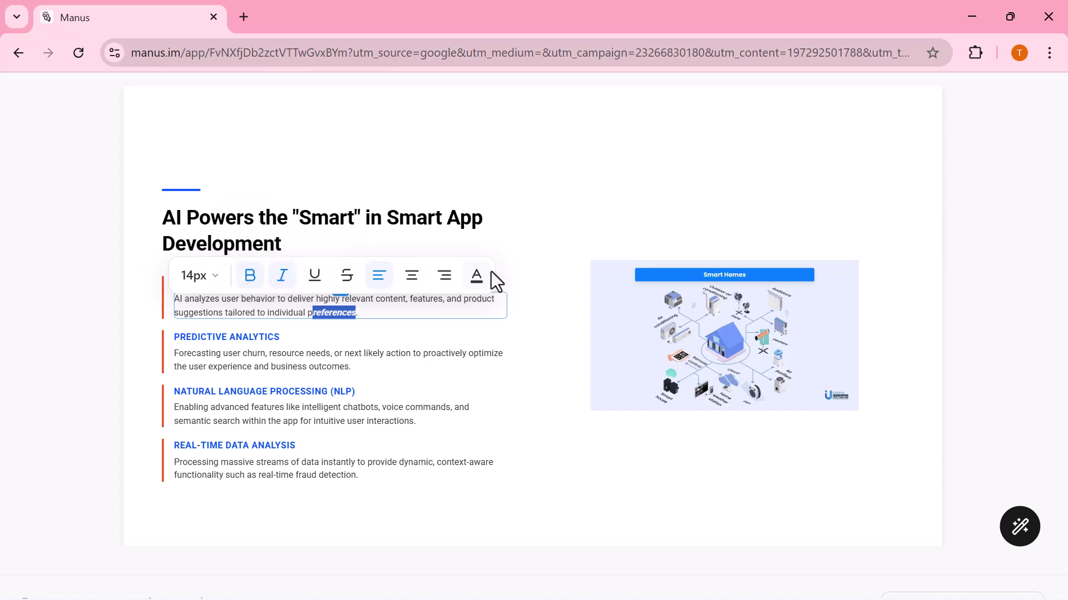
pyautogui.click(214, 281)
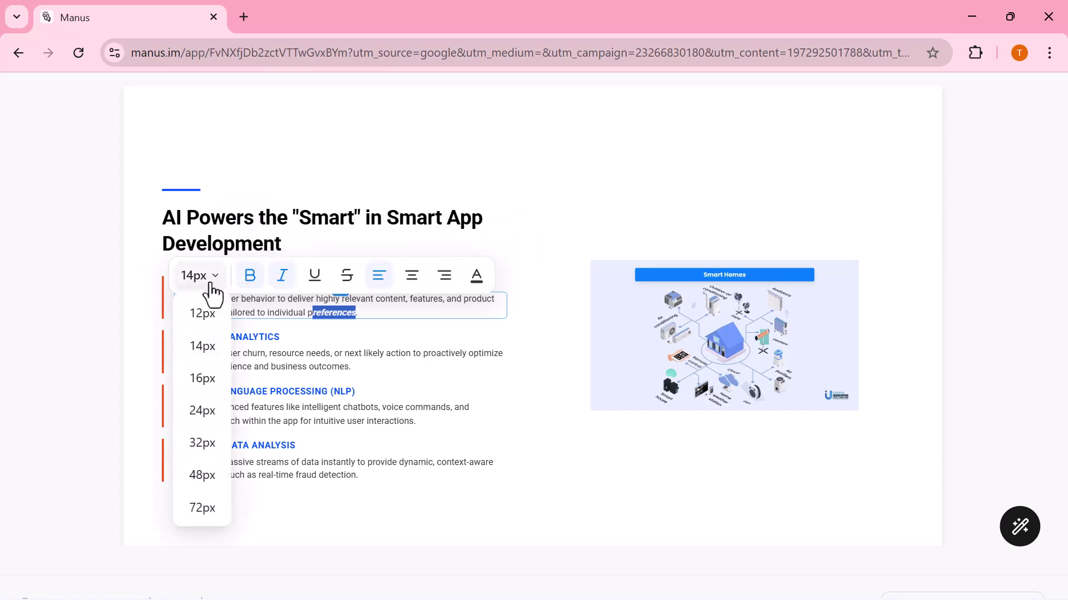
pyautogui.click(203, 411)
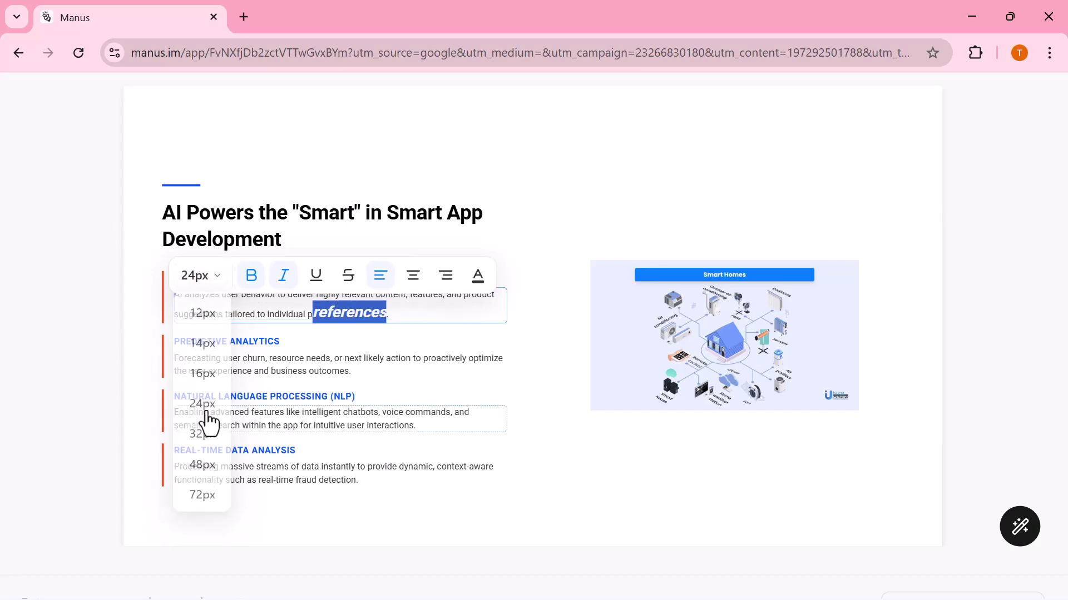
pyautogui.click(599, 152)
# Step: On the final slide, glance at the Refine options, then have Manus generate speaker notes
pyautogui.scroll(-8, 535, 305)
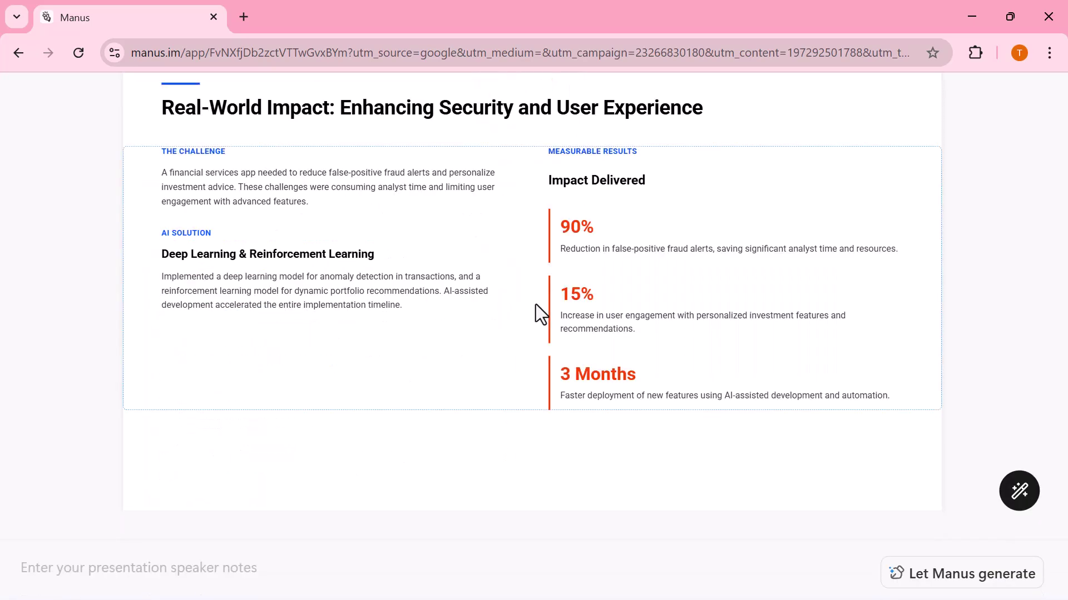
pyautogui.scroll(-5, 535, 304)
pyautogui.scroll(-5, 535, 305)
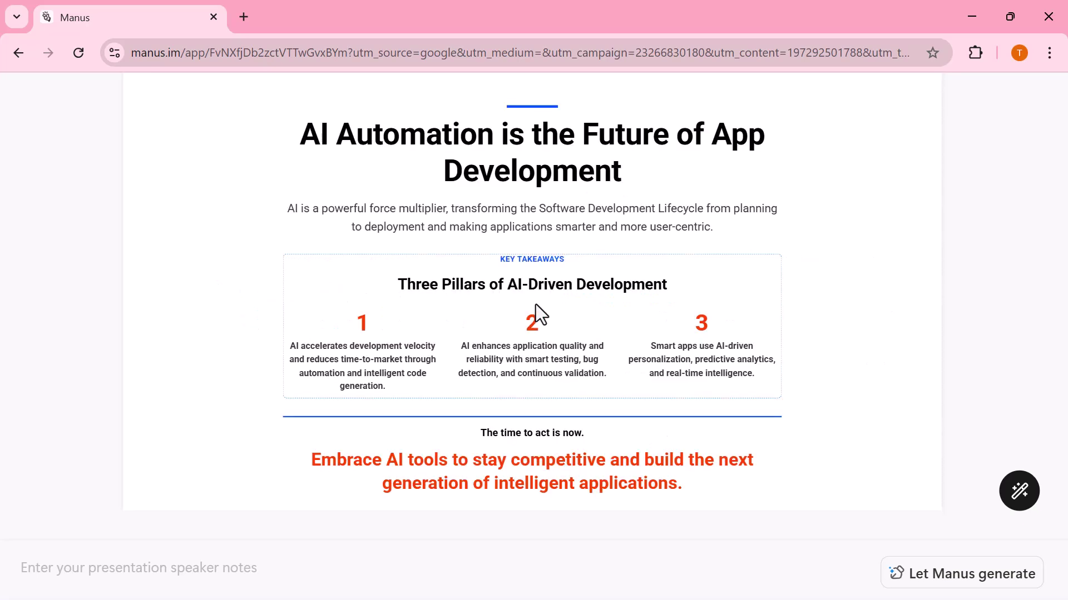
pyautogui.click(1019, 507)
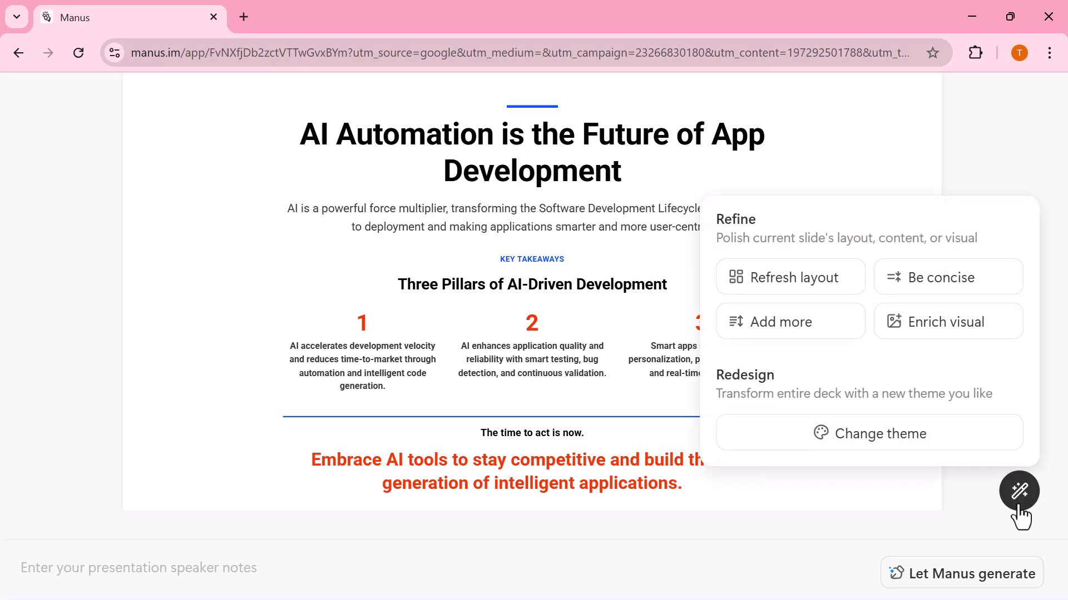
pyautogui.click(1019, 507)
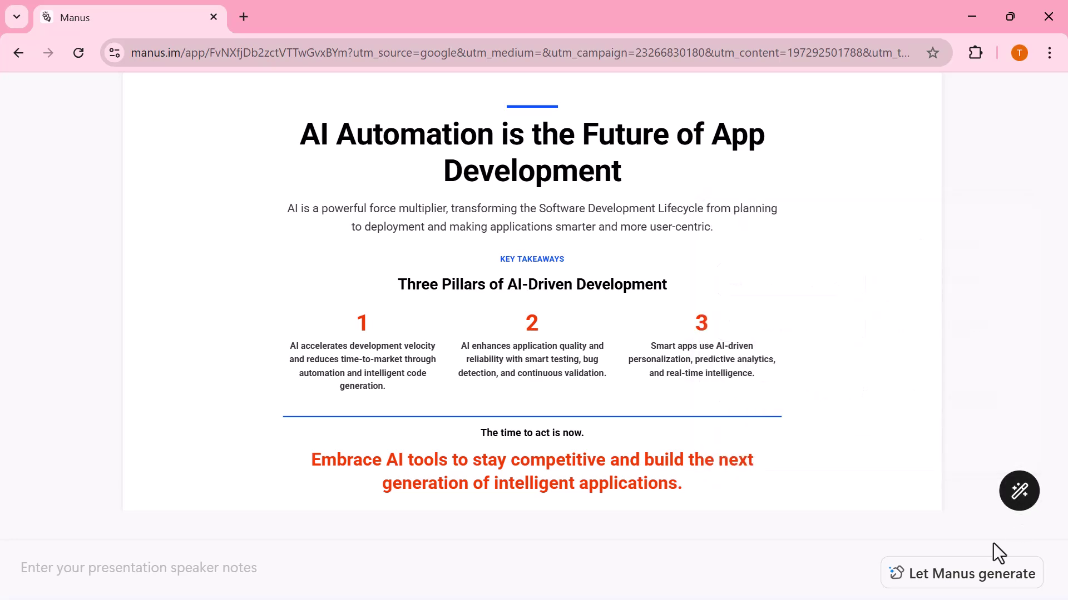
pyautogui.click(933, 581)
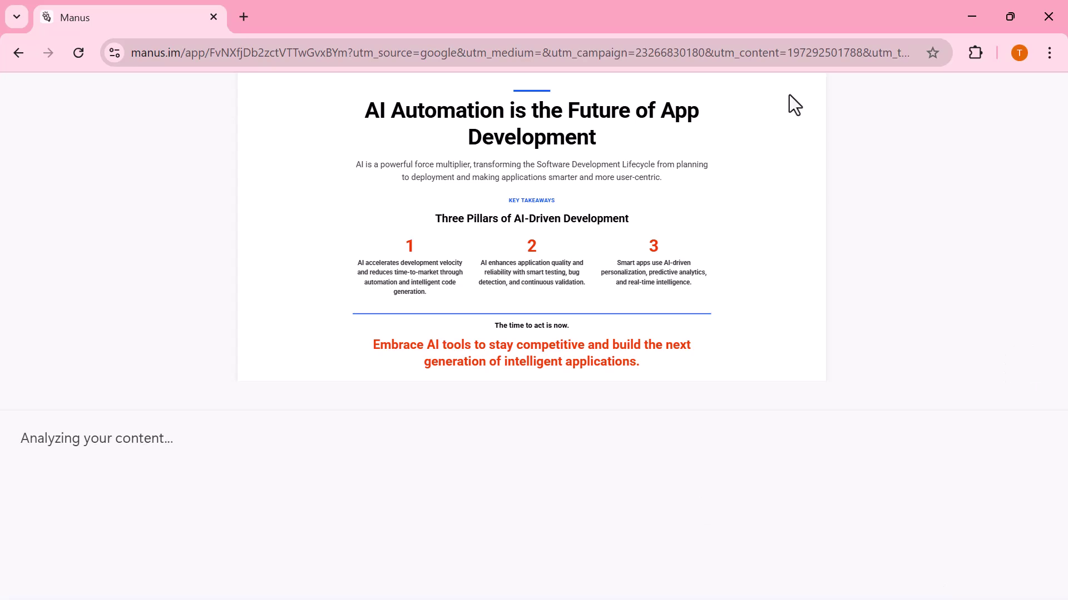
# Step: Close the slide viewer and scroll down through the chat's slide previews and follow-ups
pyautogui.press('Escape')
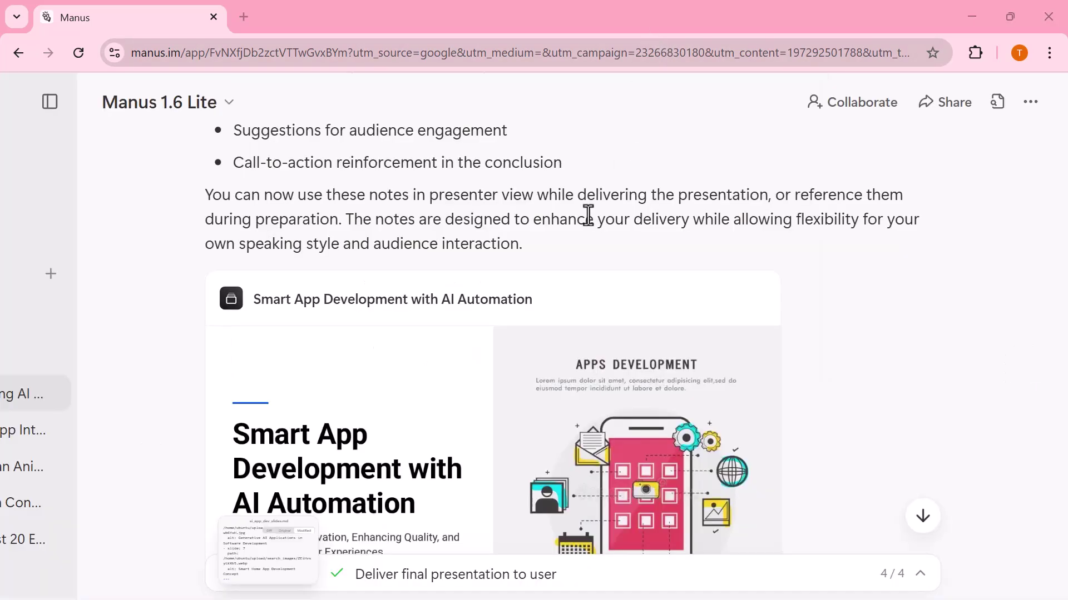
pyautogui.scroll(10, 588, 216)
pyautogui.scroll(-8, 588, 215)
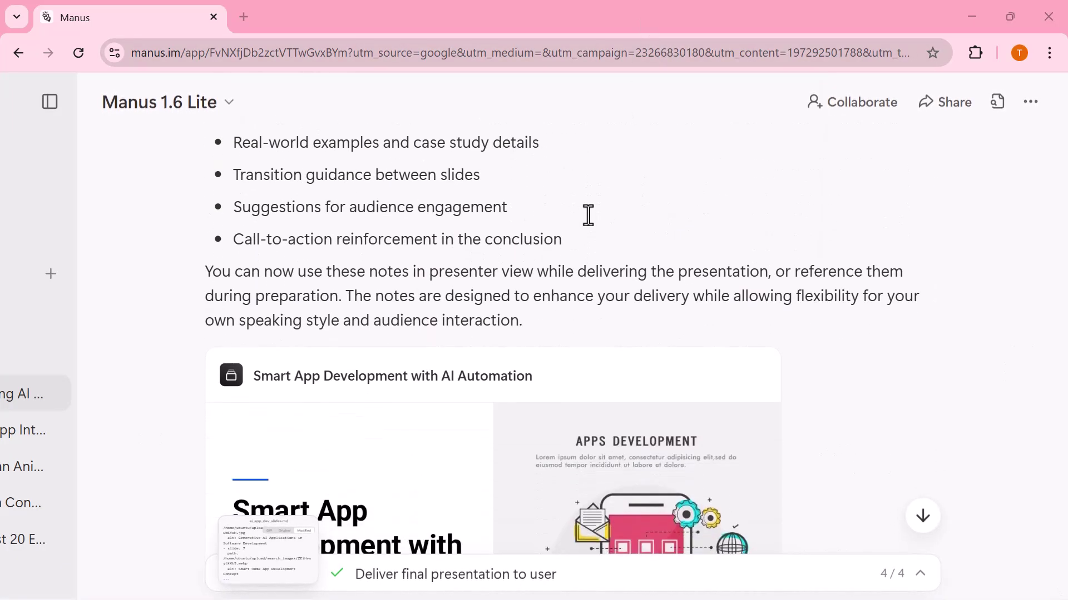
pyautogui.scroll(-7, 589, 216)
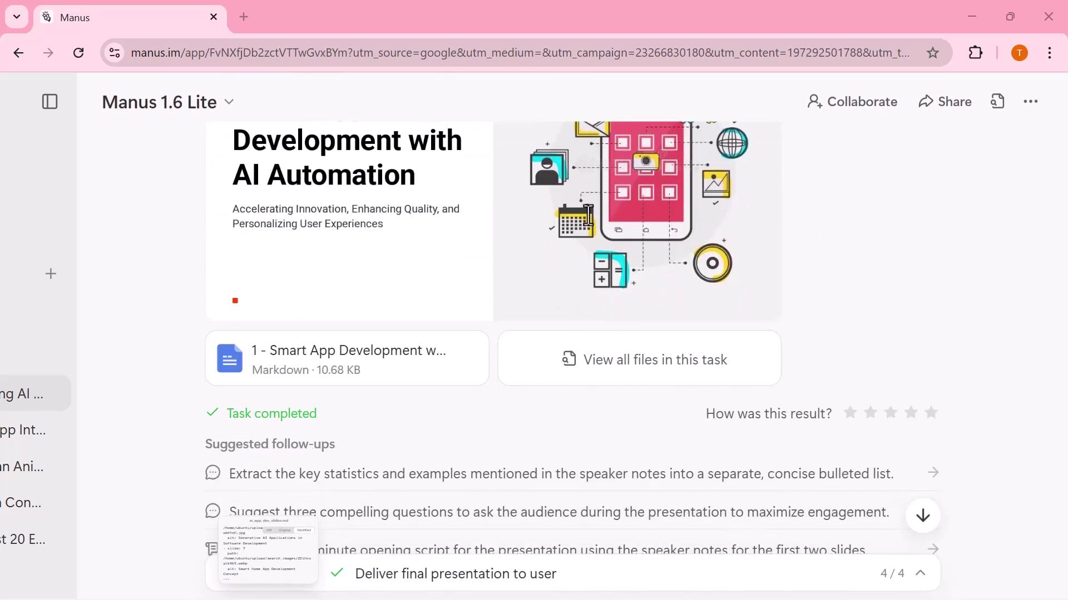
pyautogui.scroll(-1, 588, 216)
pyautogui.moveTo(398, 305)
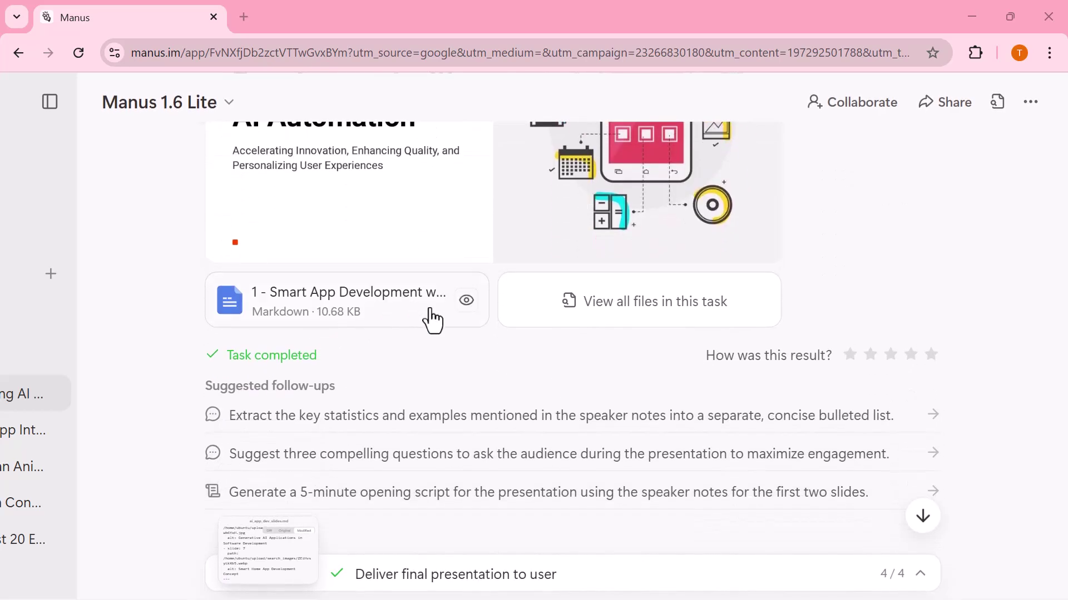
pyautogui.scroll(-1, 570, 322)
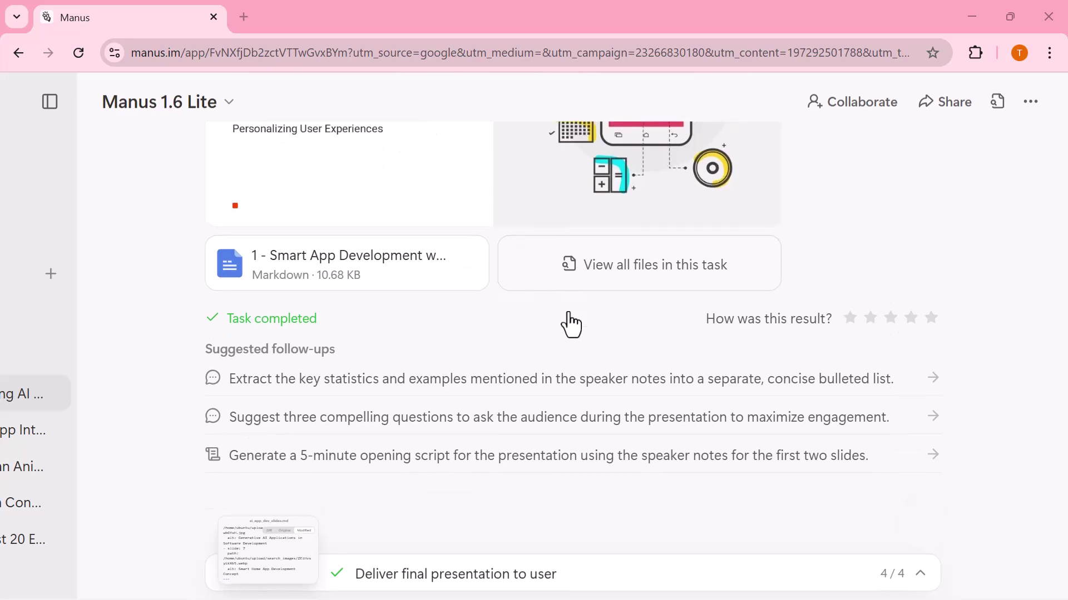
# Step: Scroll back up to the top of the presentation task chat
pyautogui.scroll(5, 570, 324)
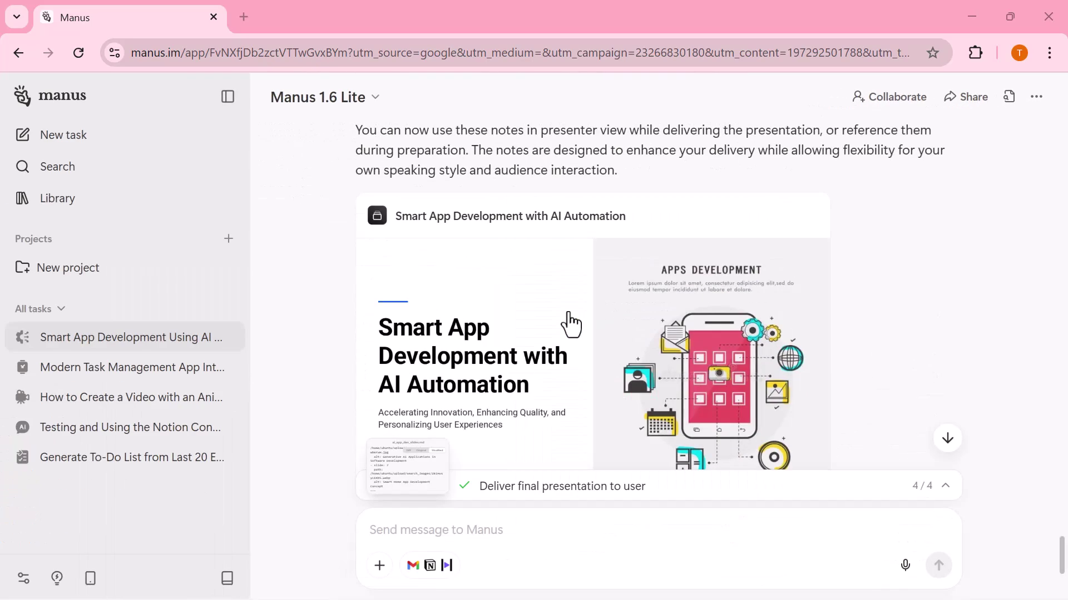
pyautogui.scroll(4, 570, 322)
pyautogui.scroll(12, 570, 323)
pyautogui.scroll(15, 570, 323)
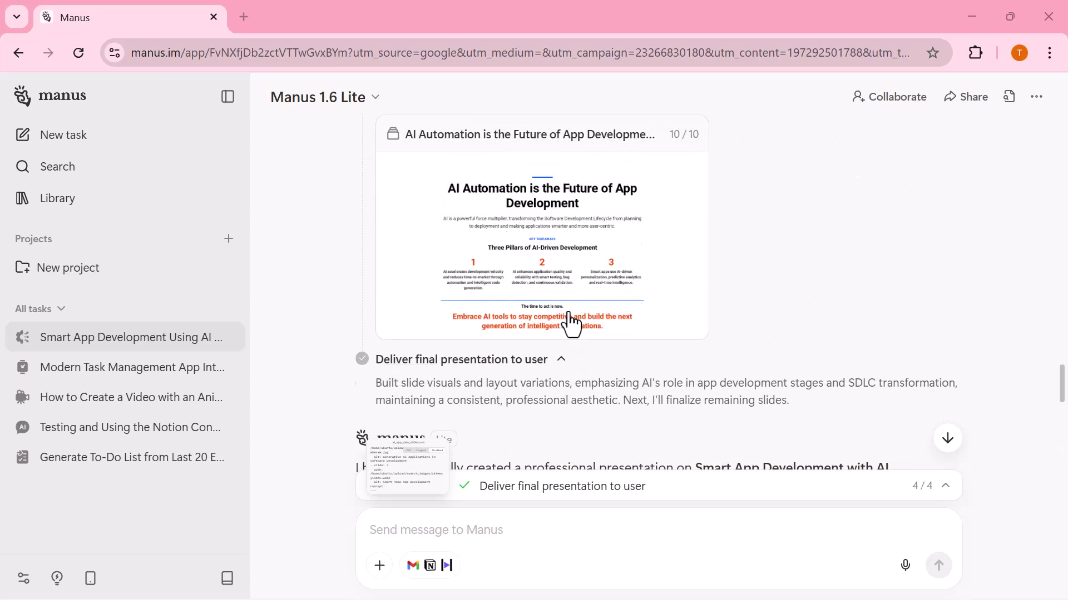
pyautogui.scroll(6, 570, 323)
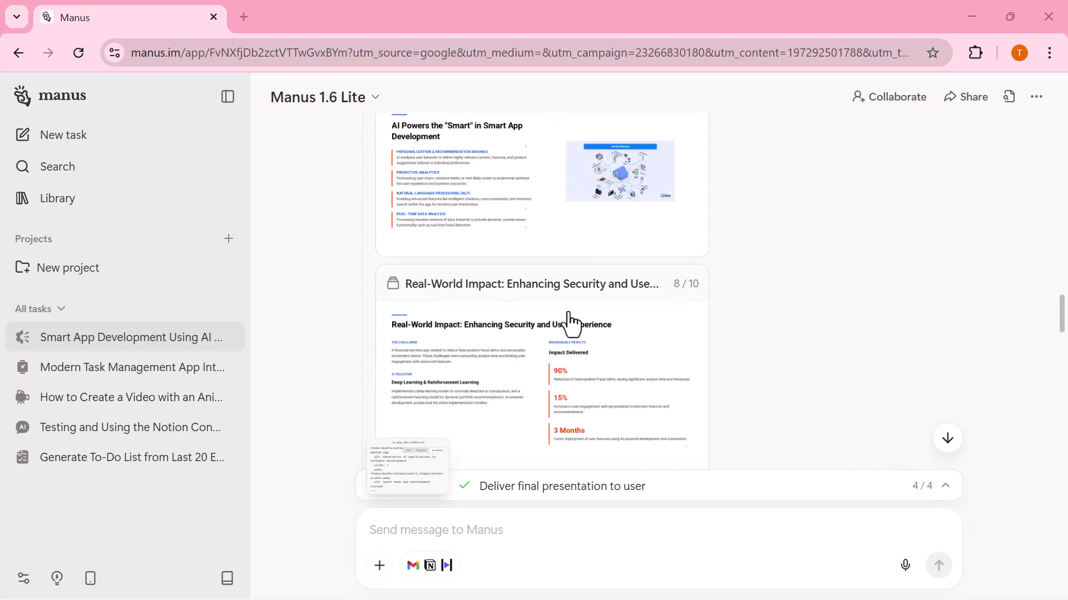
pyautogui.scroll(3, 570, 323)
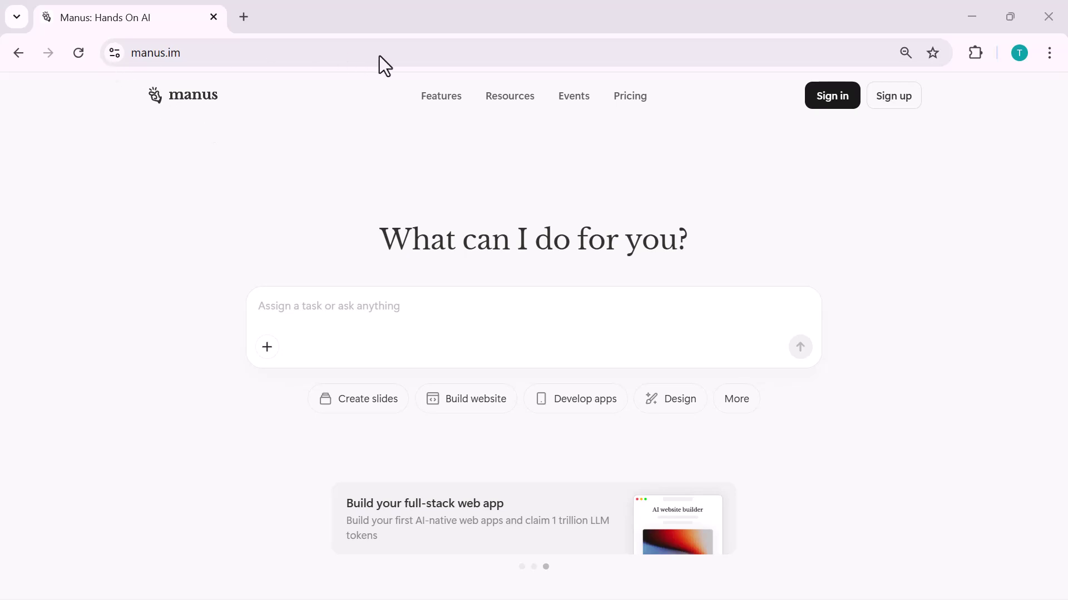
# Step: Scroll the manus.im home page down to its footer links
pyautogui.scroll(5, 173, 103)
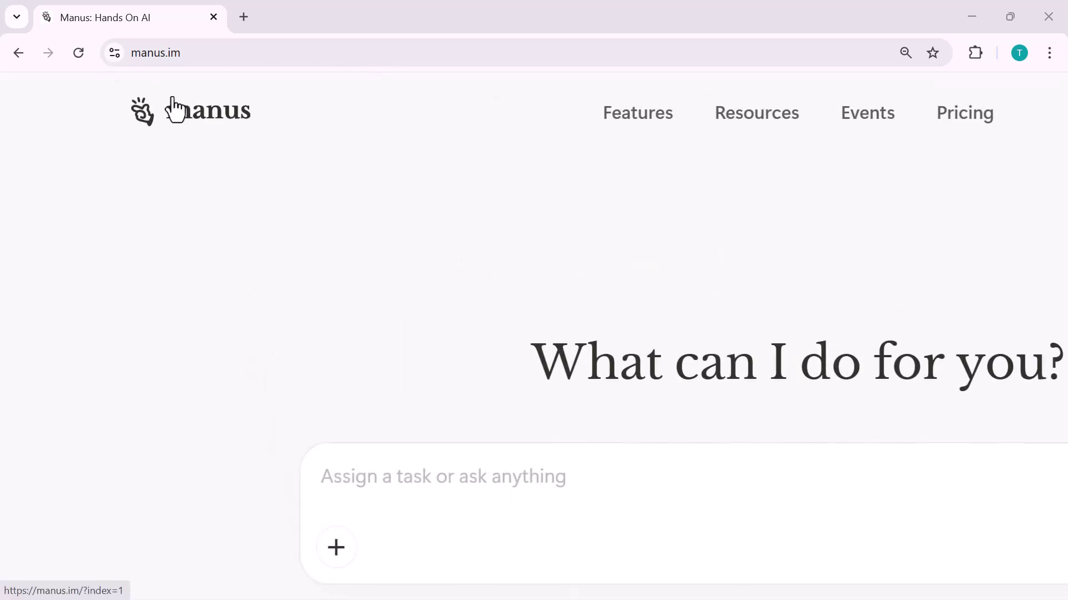
pyautogui.scroll(4, 173, 105)
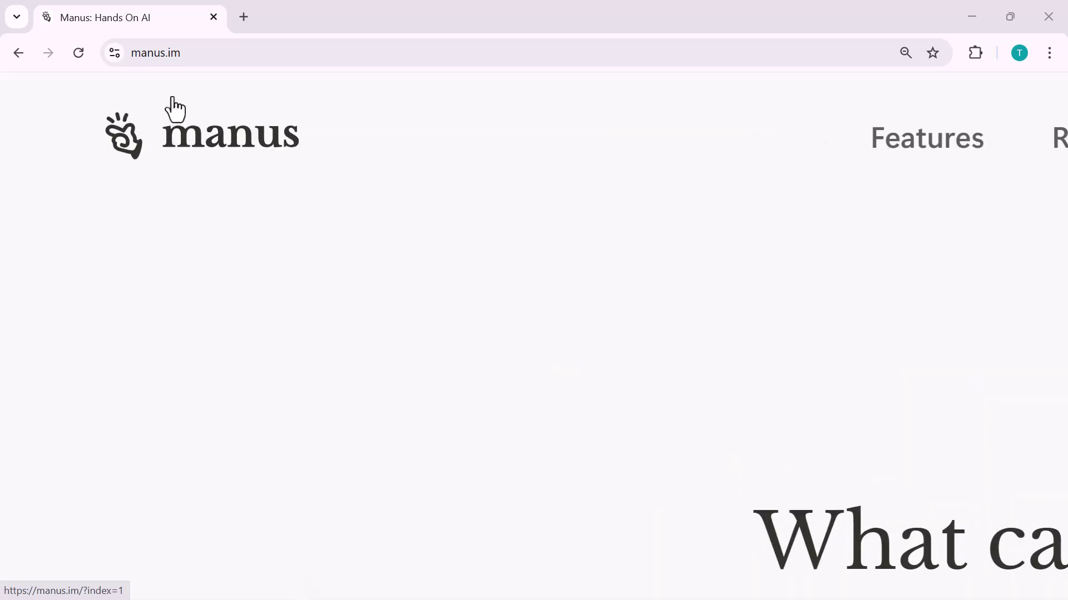
pyautogui.scroll(-9, 173, 102)
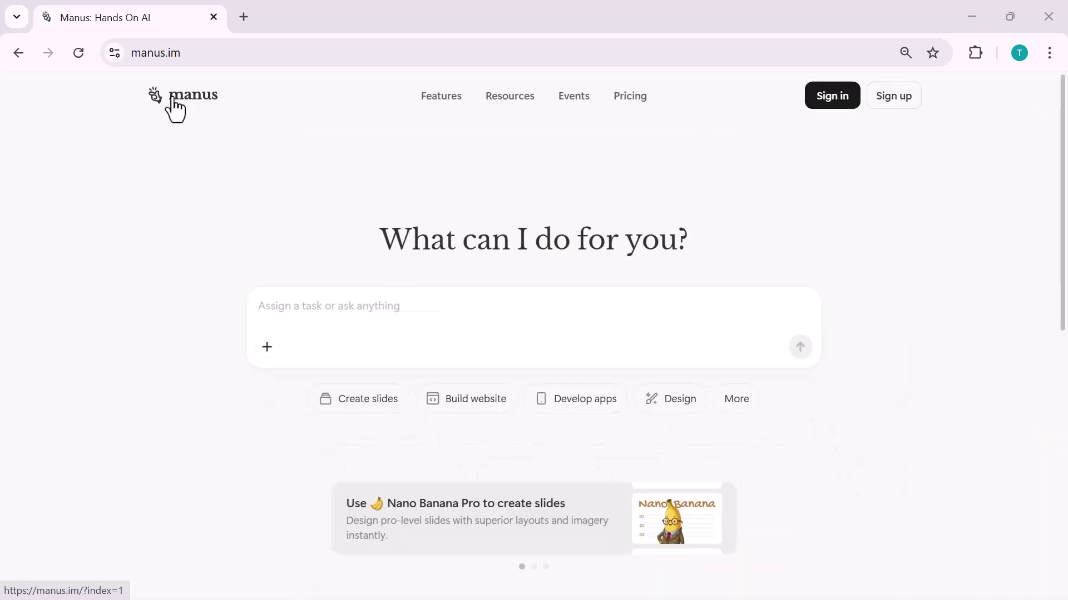
pyautogui.scroll(-2, 343, 207)
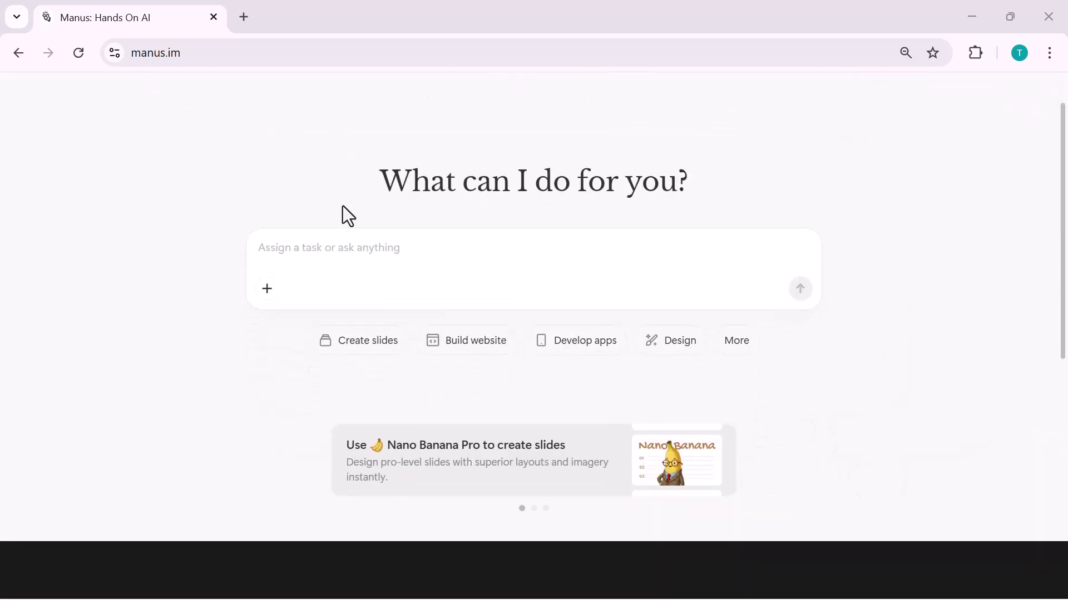
pyautogui.scroll(-1, 343, 211)
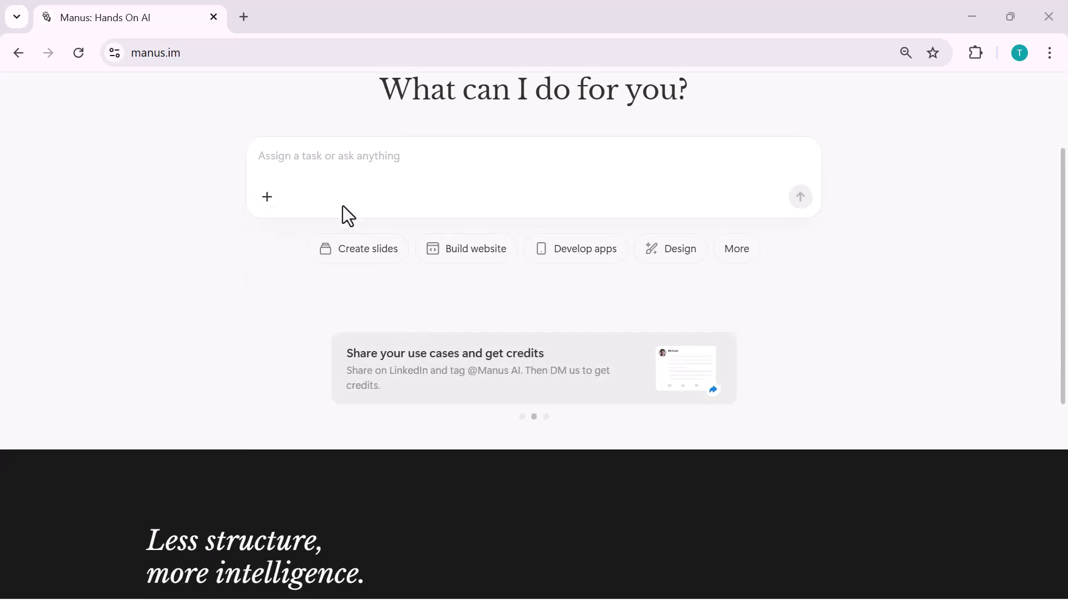
pyautogui.scroll(-2, 343, 207)
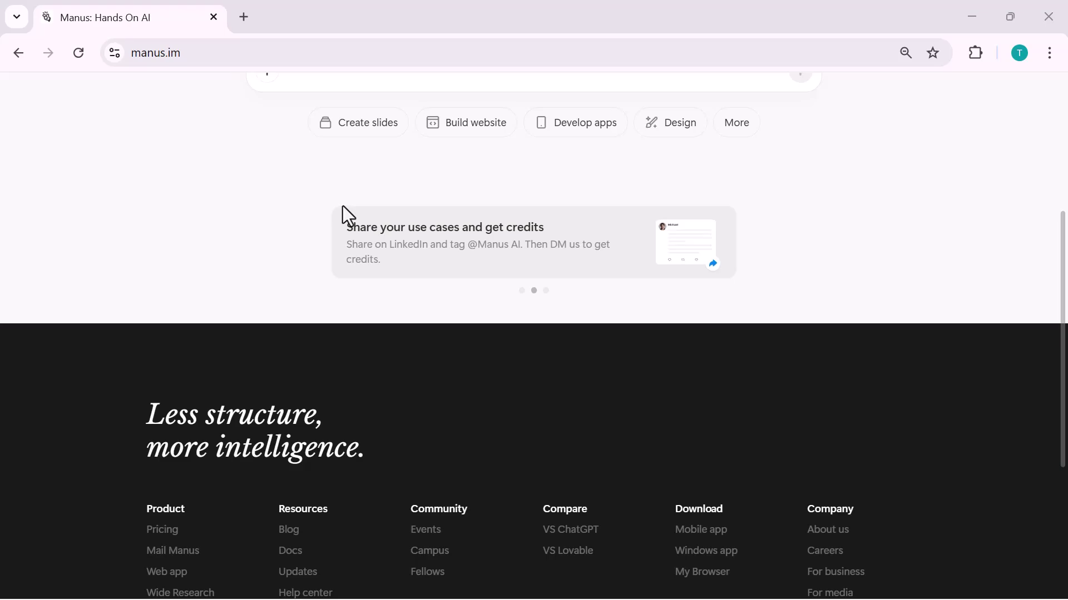